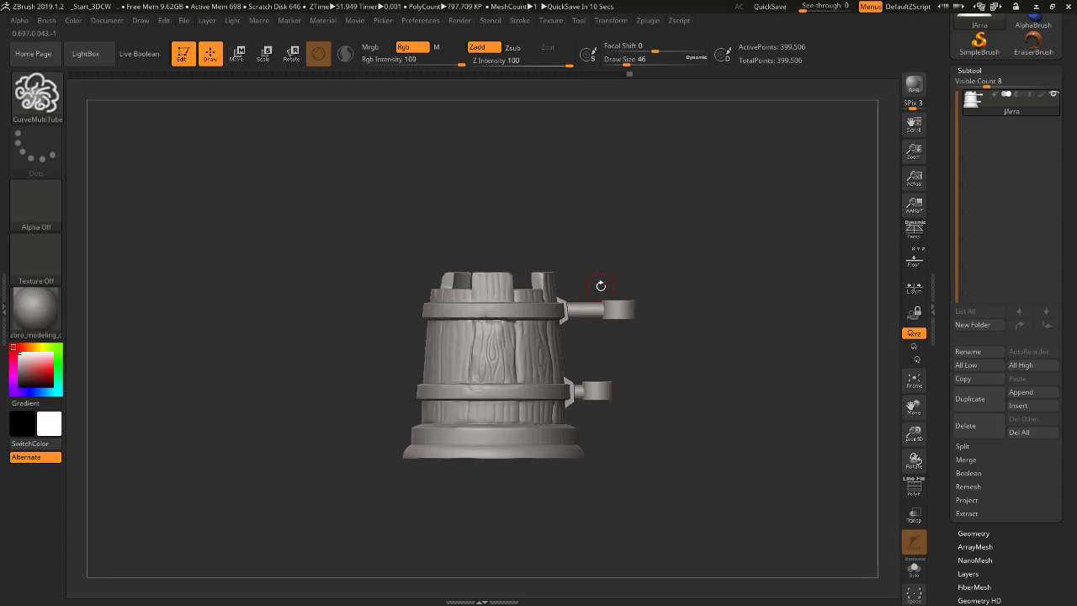
- Insert a Plane3D mesh as a new subtool beside the tankard
{"action": "right_click_drag", "start_coordinate": [631, 341], "coordinate": [663, 388], "text": "ctrl"}
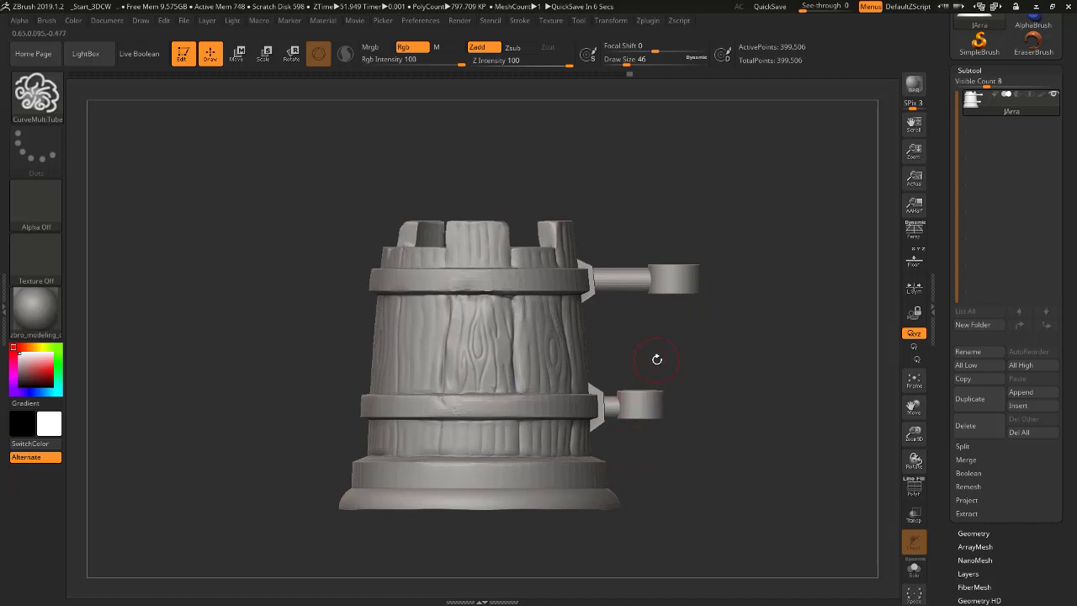
{"action": "right_click_drag", "start_coordinate": [656, 432], "coordinate": [651, 378], "text": "ctrl"}
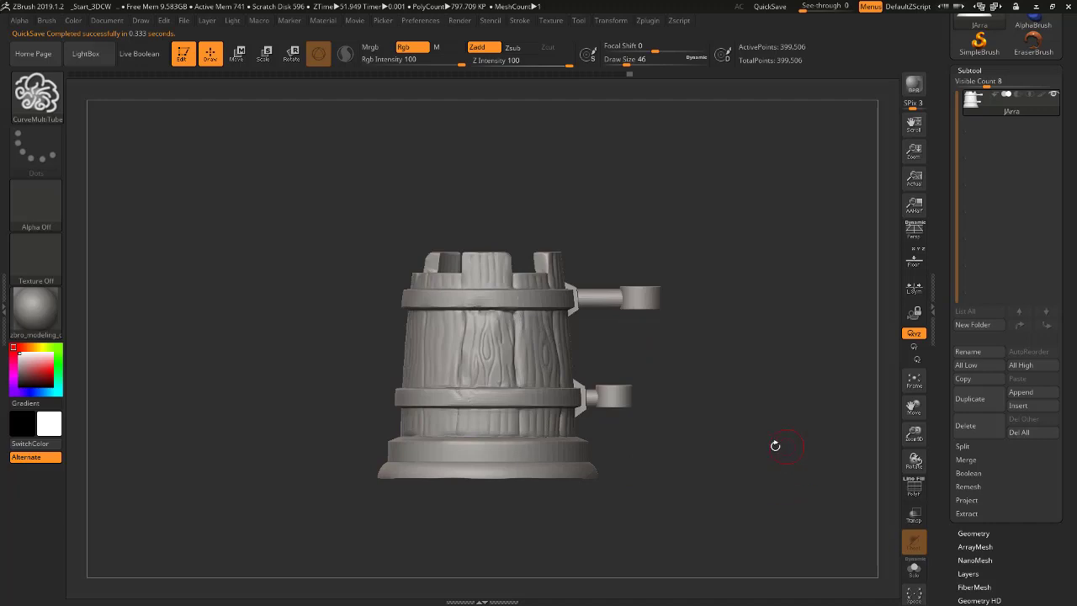
{"action": "left_click", "coordinate": [1024, 407]}
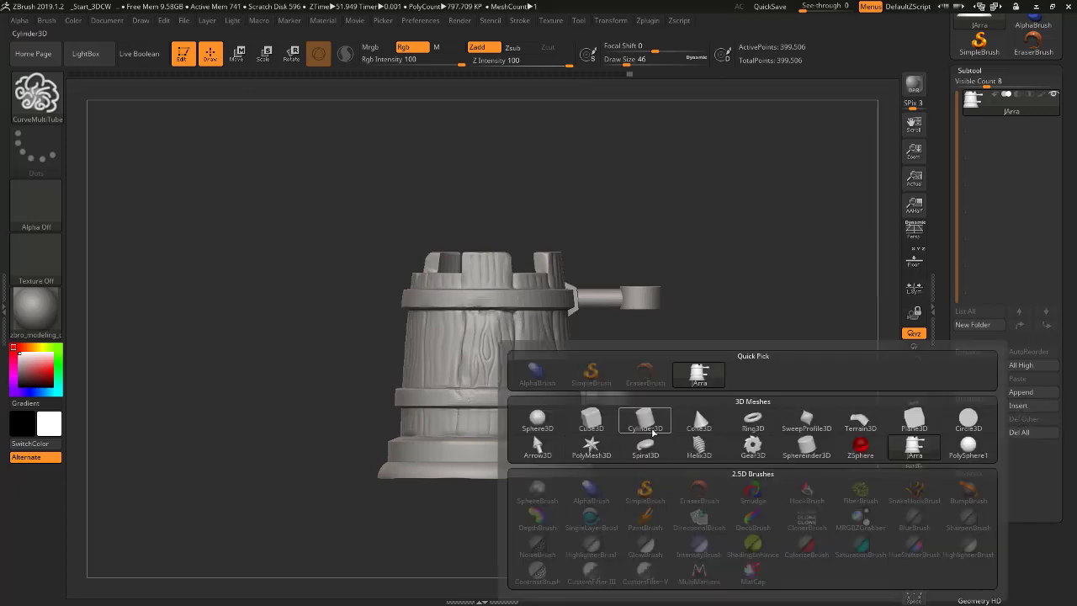
{"action": "left_click", "coordinate": [913, 425]}
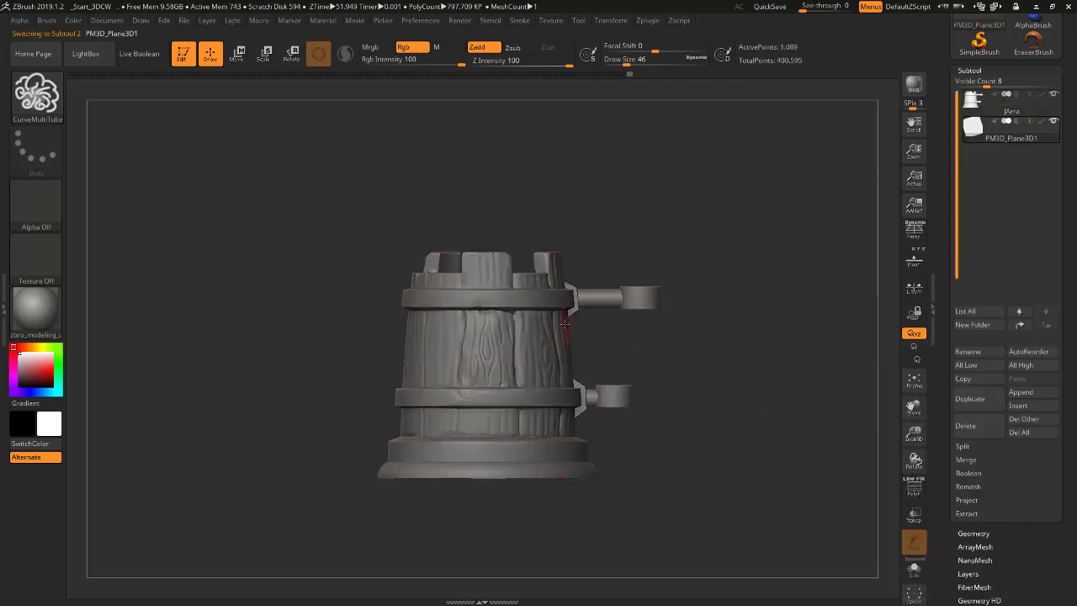
- Move the plane behind the tankard with the gizmo so it faces front as a backdrop
{"action": "key", "text": "w"}
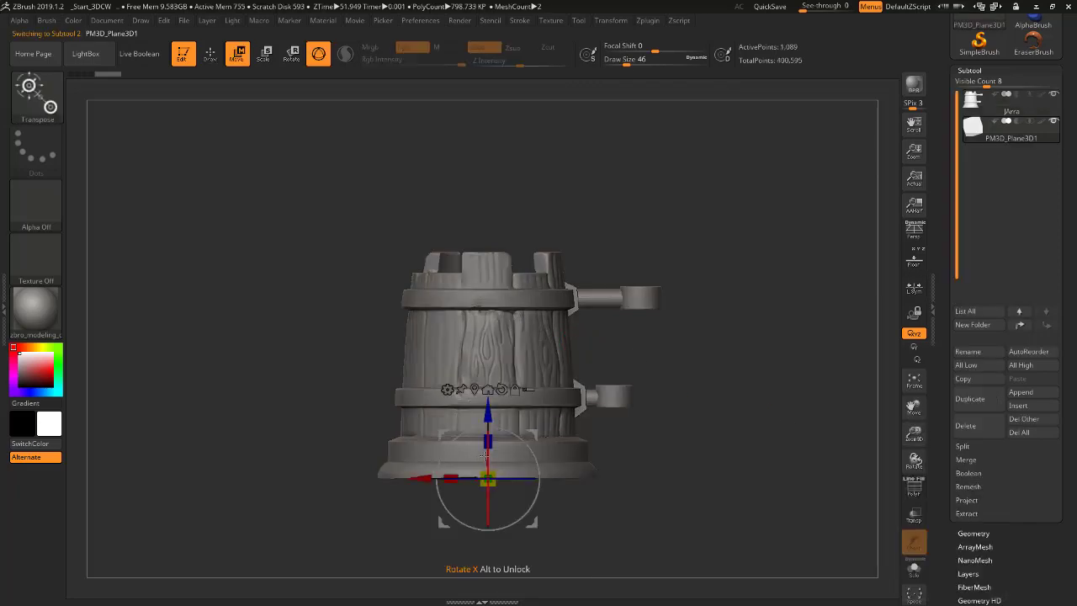
{"action": "left_click_drag", "start_coordinate": [488, 472], "coordinate": [488, 479]}
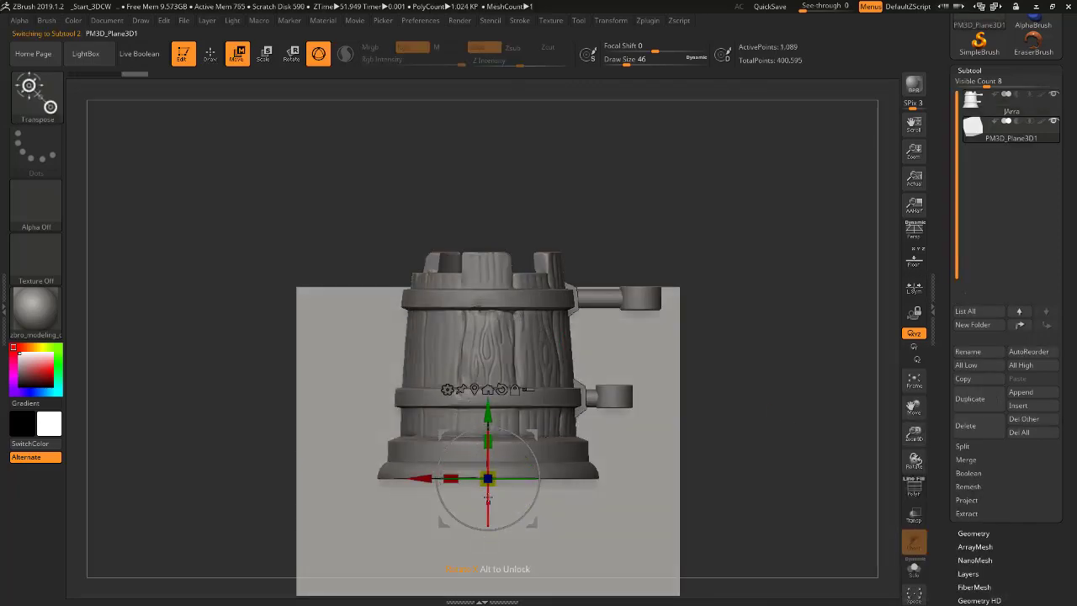
{"action": "mouse_move", "coordinate": [715, 396]}
{"action": "left_mouse_down"}
{"action": "mouse_move", "coordinate": [716, 419]}
{"action": "mouse_move", "coordinate": [711, 354]}
{"action": "left_mouse_up"}
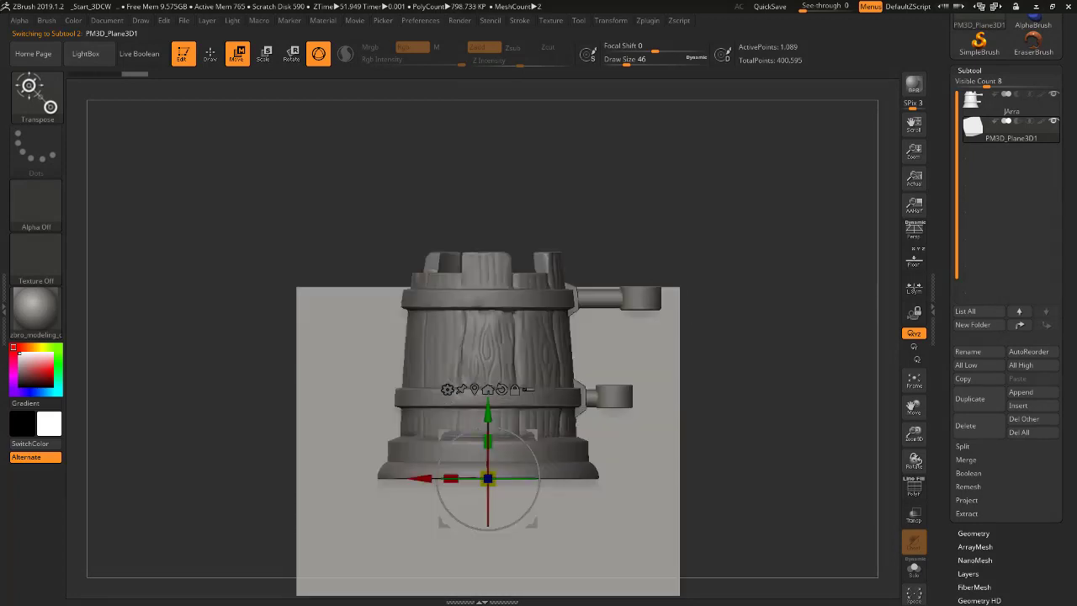
{"action": "left_click_drag", "start_coordinate": [488, 439], "coordinate": [488, 380]}
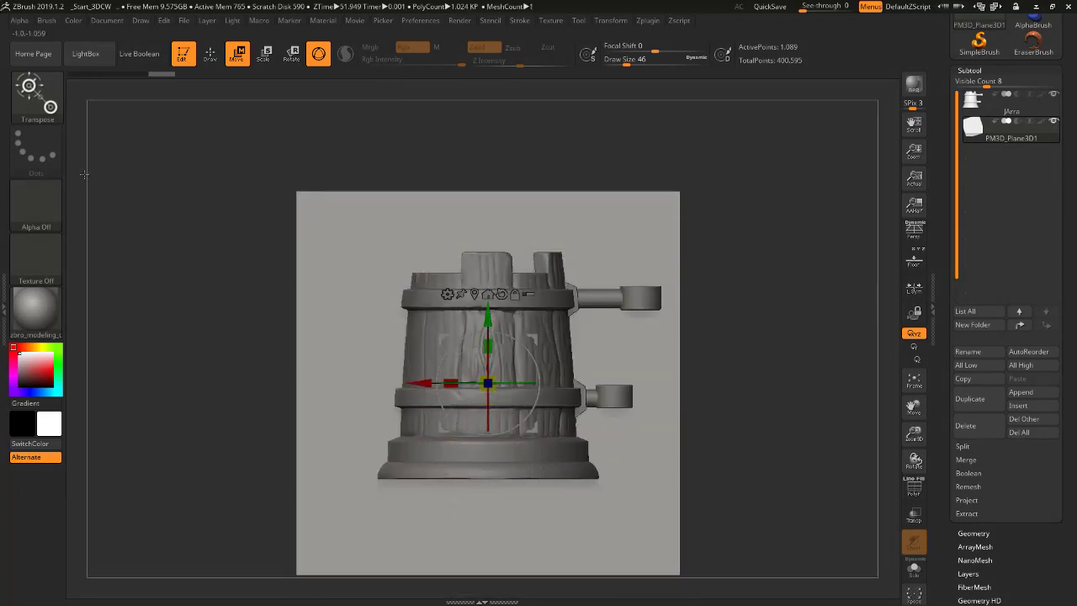
{"action": "left_click", "coordinate": [209, 54]}
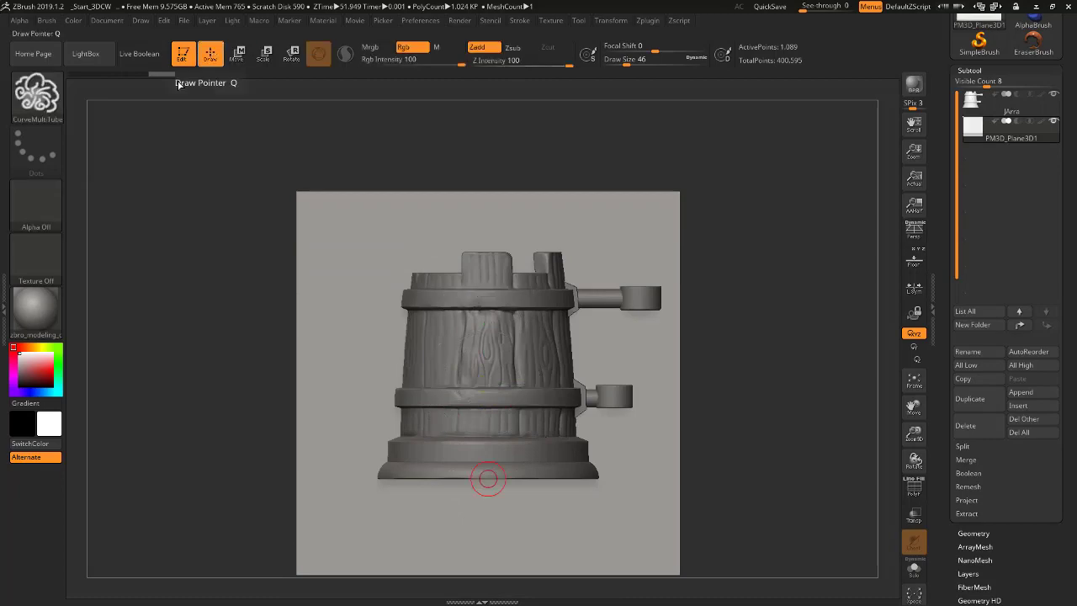
{"action": "left_click", "coordinate": [36, 93]}
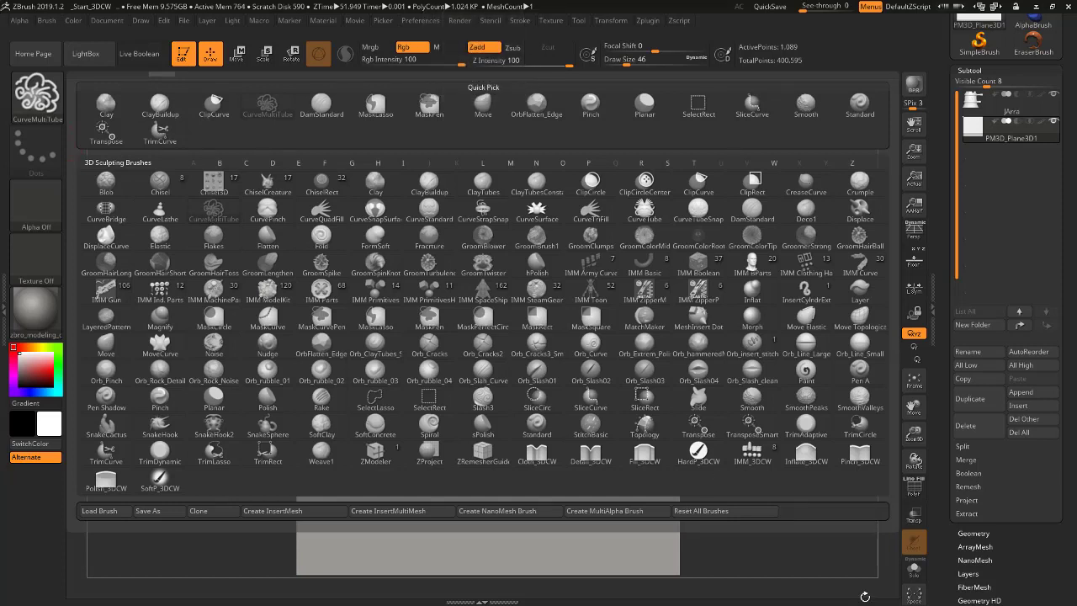
{"action": "left_click", "coordinate": [213, 212]}
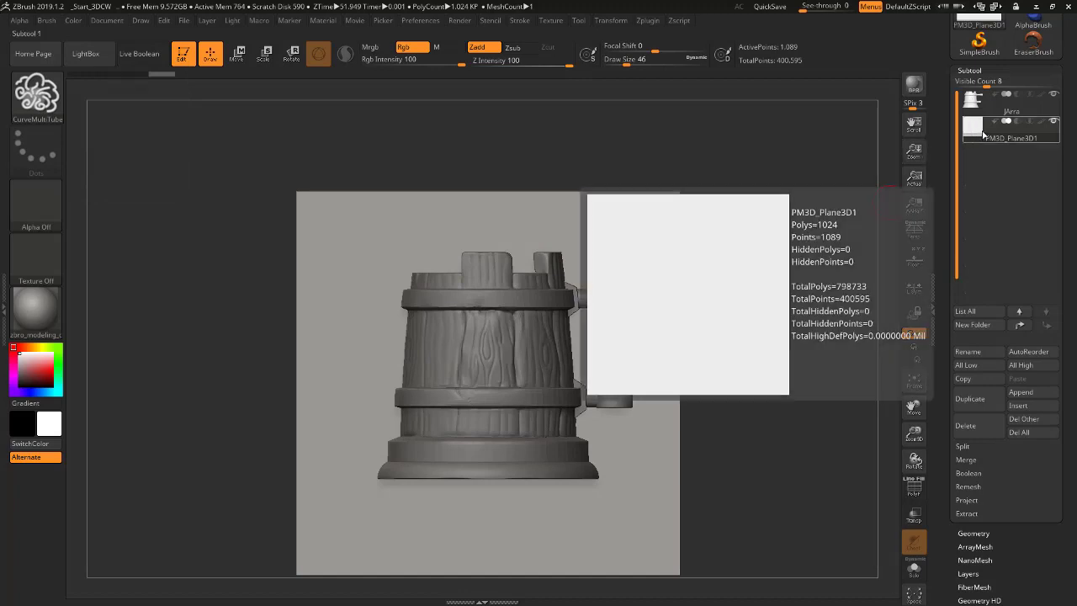
- Draw a CurveMultiTube handle from above the upper bracket down past the lower bracket
{"action": "left_click_drag", "start_coordinate": [633, 251], "coordinate": [645, 285]}
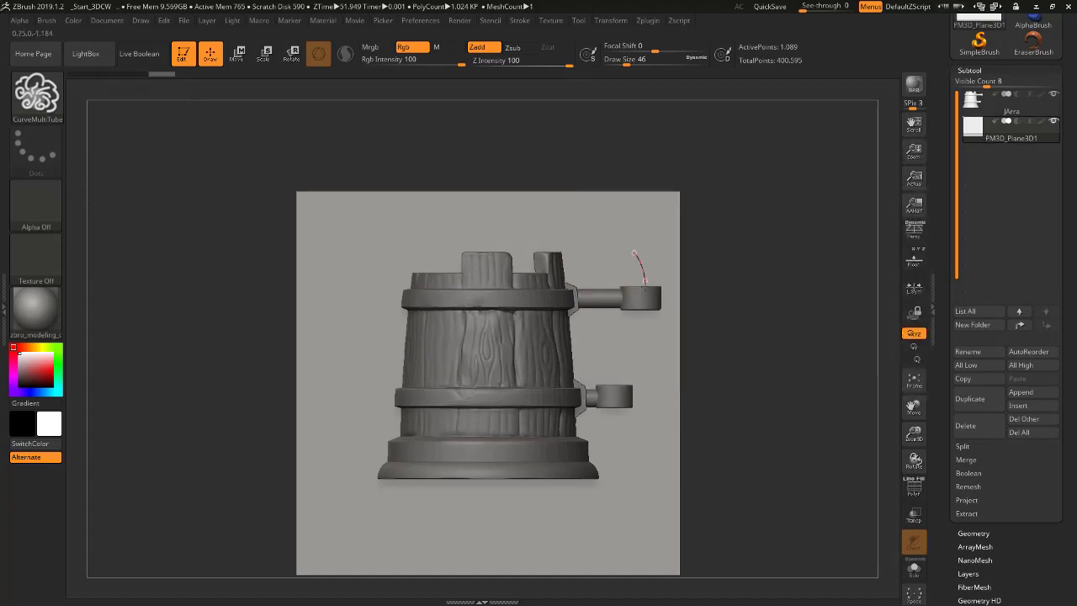
{"action": "left_click_drag", "start_coordinate": [623, 339], "coordinate": [614, 366]}
{"action": "left_click_drag", "start_coordinate": [613, 433], "coordinate": [613, 437]}
- In side view, bend the handle's middle and pull its top and bottom ends outward
{"action": "mouse_move", "coordinate": [594, 180]}
{"action": "left_mouse_down"}
{"action": "mouse_move", "coordinate": [657, 257]}
{"action": "mouse_move", "coordinate": [637, 241]}
{"action": "left_mouse_up"}
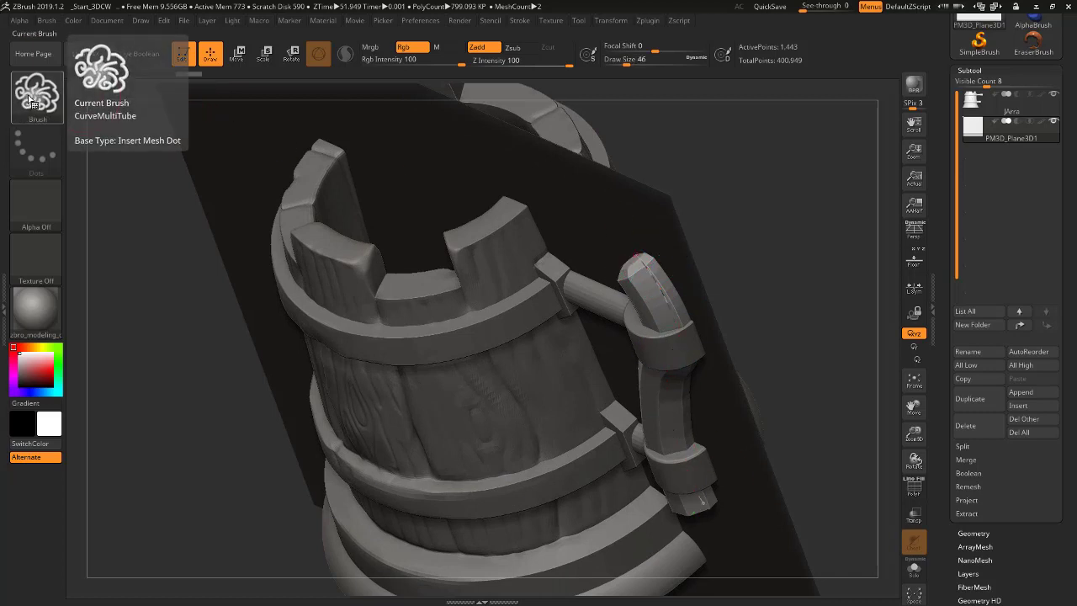
{"action": "mouse_move", "coordinate": [35, 94]}
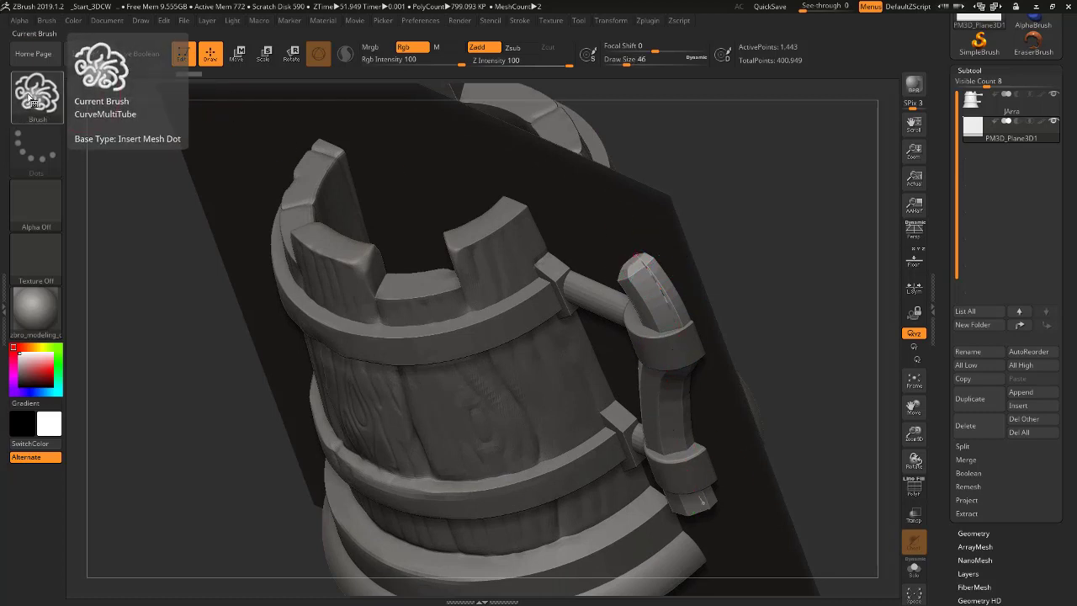
{"action": "left_click_drag", "start_coordinate": [799, 379], "coordinate": [717, 395], "text": "shift"}
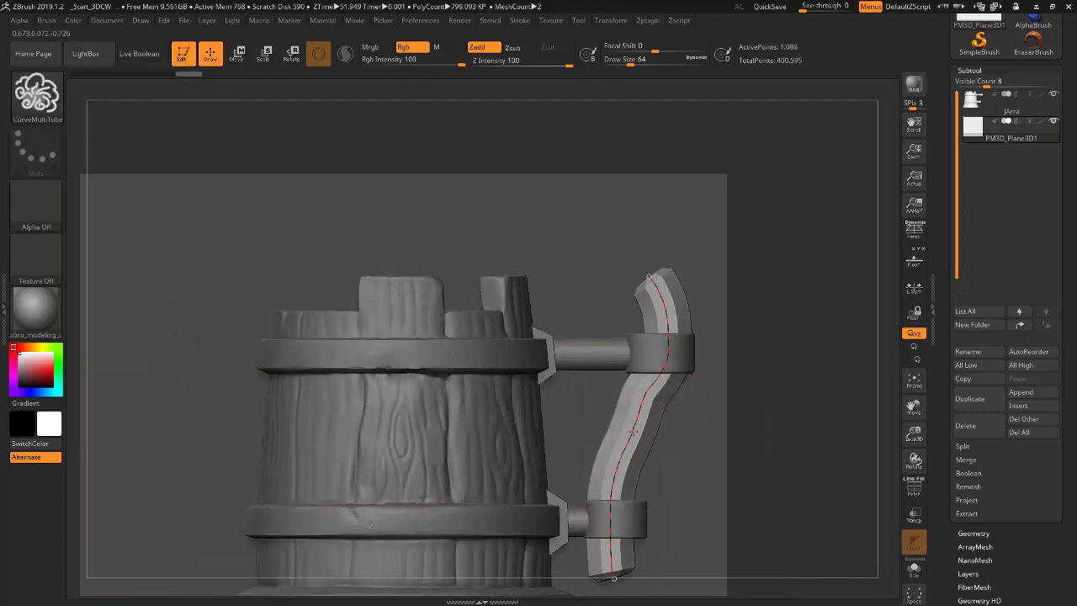
{"action": "left_click_drag", "start_coordinate": [633, 431], "coordinate": [661, 388]}
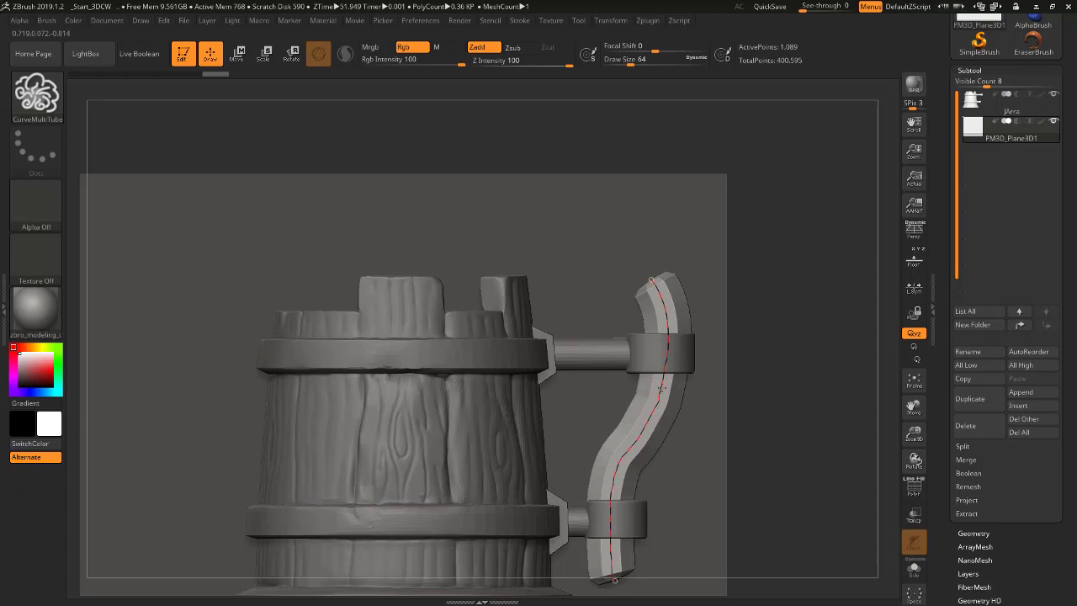
{"action": "left_click_drag", "start_coordinate": [650, 280], "coordinate": [644, 272]}
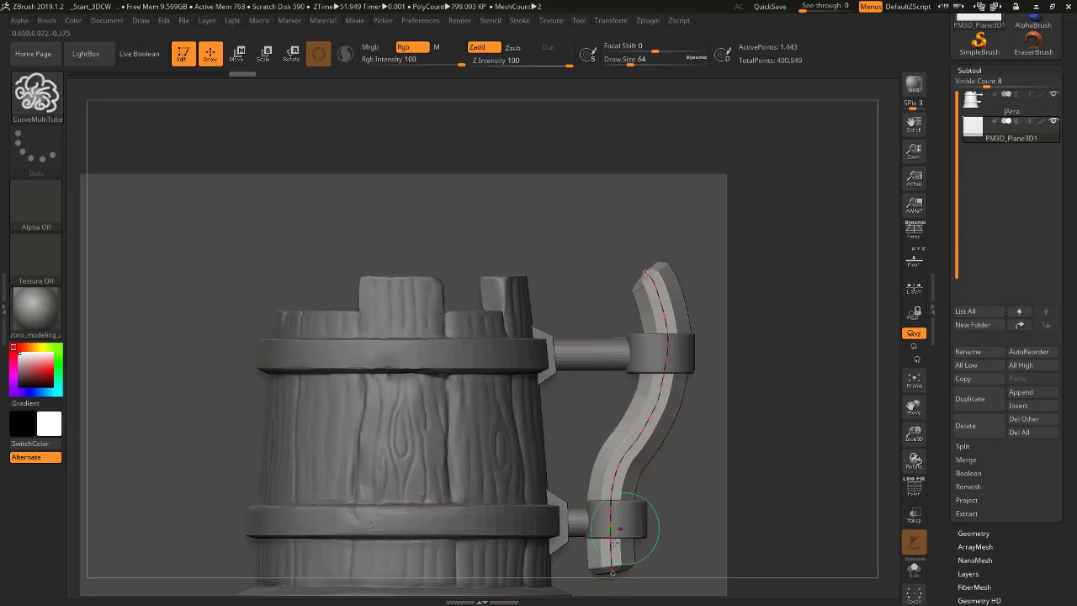
{"action": "mouse_move", "coordinate": [619, 528]}
{"action": "right_mouse_down", "text": "ctrl"}
{"action": "mouse_move", "coordinate": [589, 505]}
{"action": "mouse_move", "coordinate": [566, 448]}
{"action": "right_mouse_up", "text": "ctrl"}
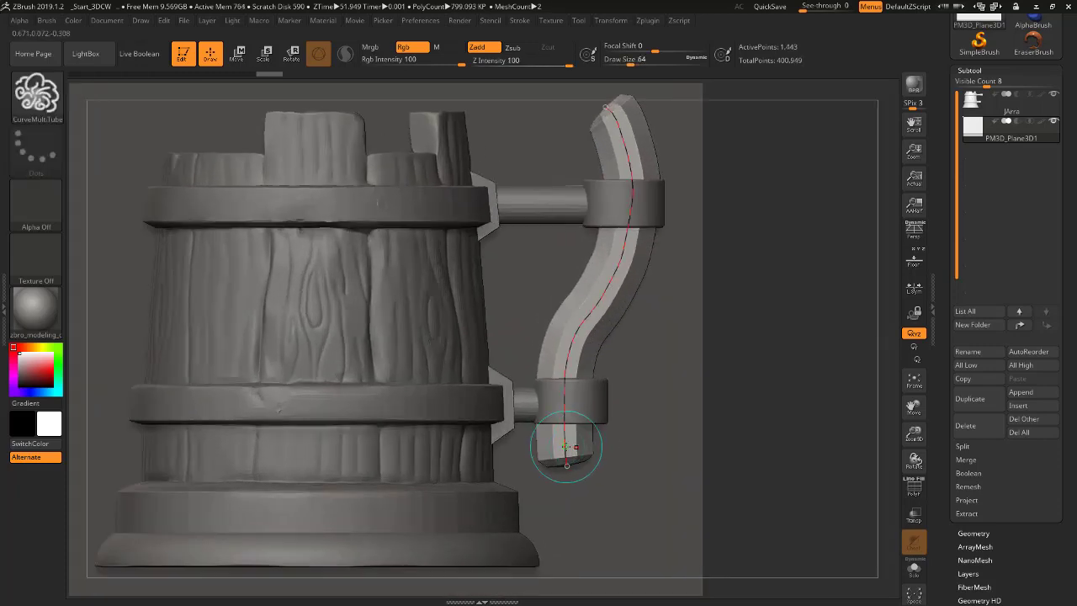
{"action": "left_click_drag", "start_coordinate": [566, 448], "coordinate": [584, 457]}
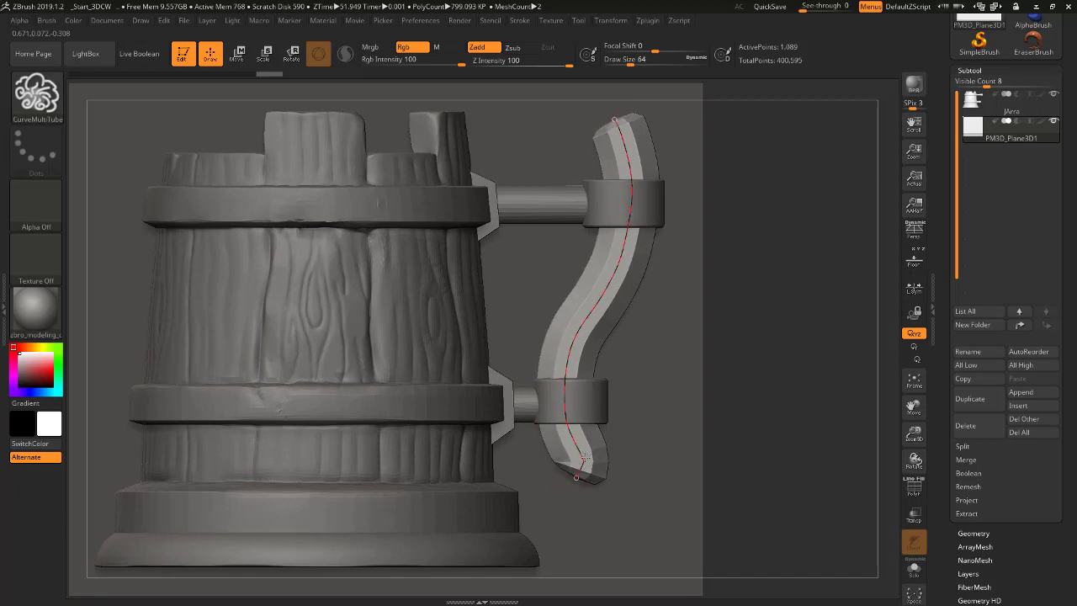
- Undo the last six handle reshapes to return to an earlier shape
{"action": "key", "text": "ctrl+z"}
{"action": "key", "text": "ctrl+z"}
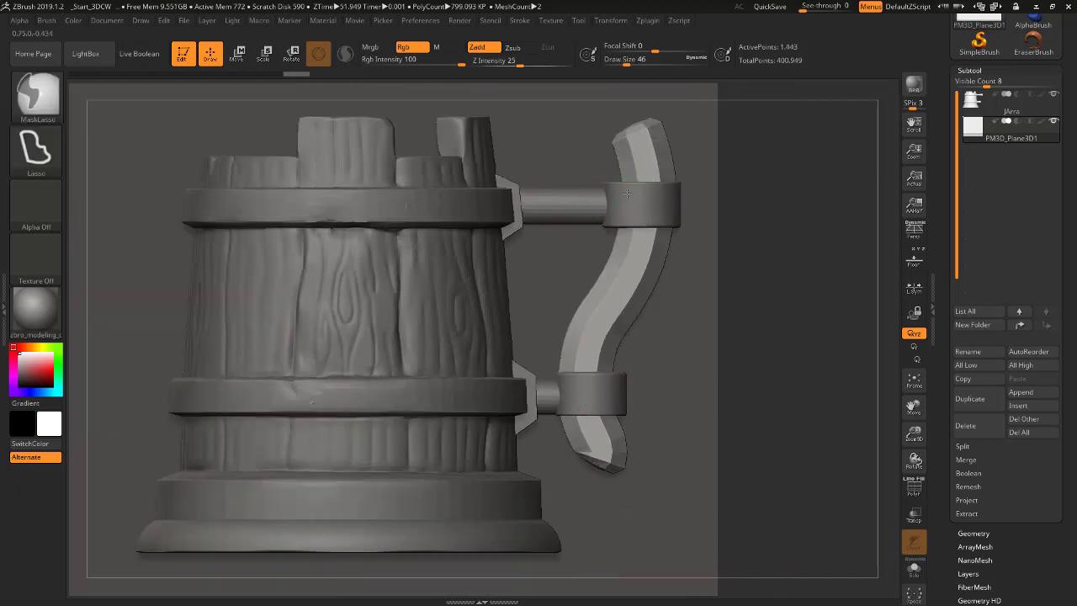
{"action": "key", "text": "ctrl+z"}
{"action": "key", "text": "ctrl+z"}
{"action": "key", "text": "ctrl+z"}
{"action": "key", "text": "ctrl+z"}
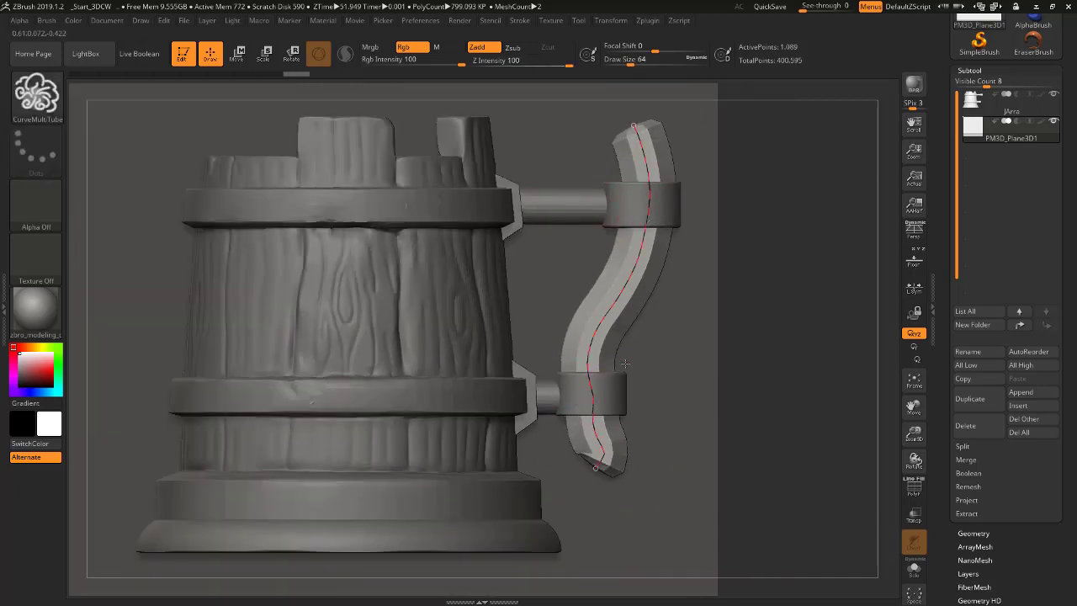
{"action": "key", "text": "ctrl+z"}
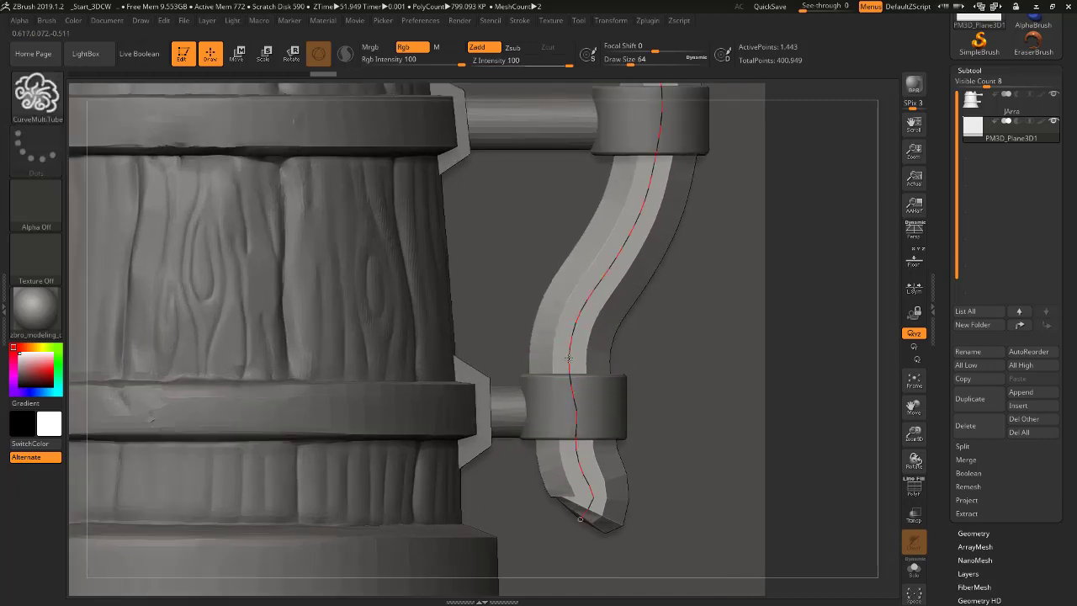
{"action": "key", "text": "ctrl+z"}
{"action": "key", "text": "ctrl+z"}
{"action": "key", "text": "ctrl+z"}
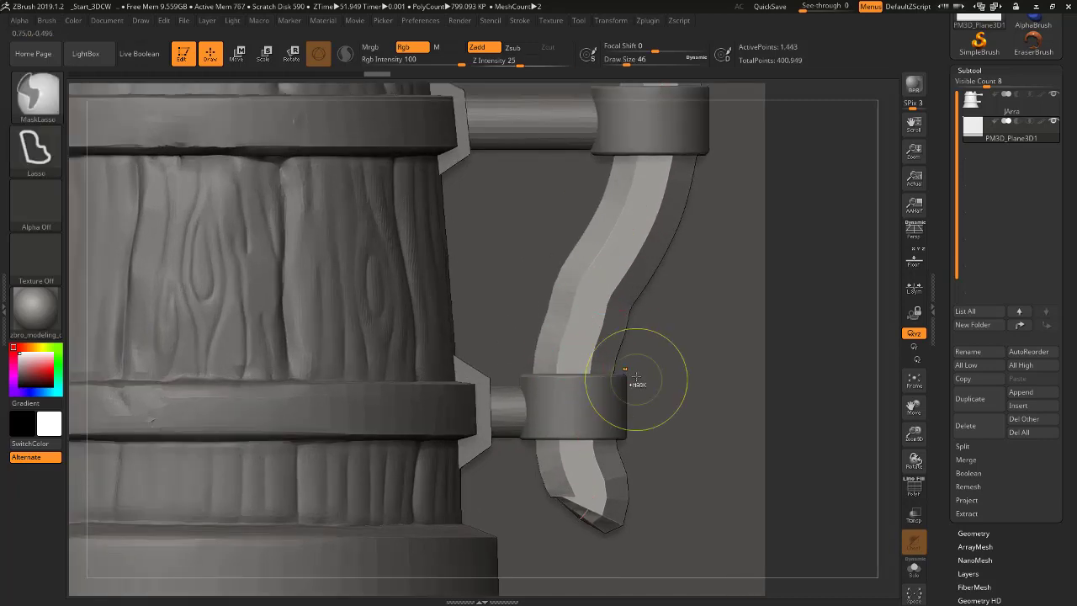
{"action": "key", "text": "ctrl+z"}
{"action": "key", "text": "ctrl+z"}
{"action": "key", "text": "ctrl+z"}
{"action": "key", "text": "ctrl+z"}
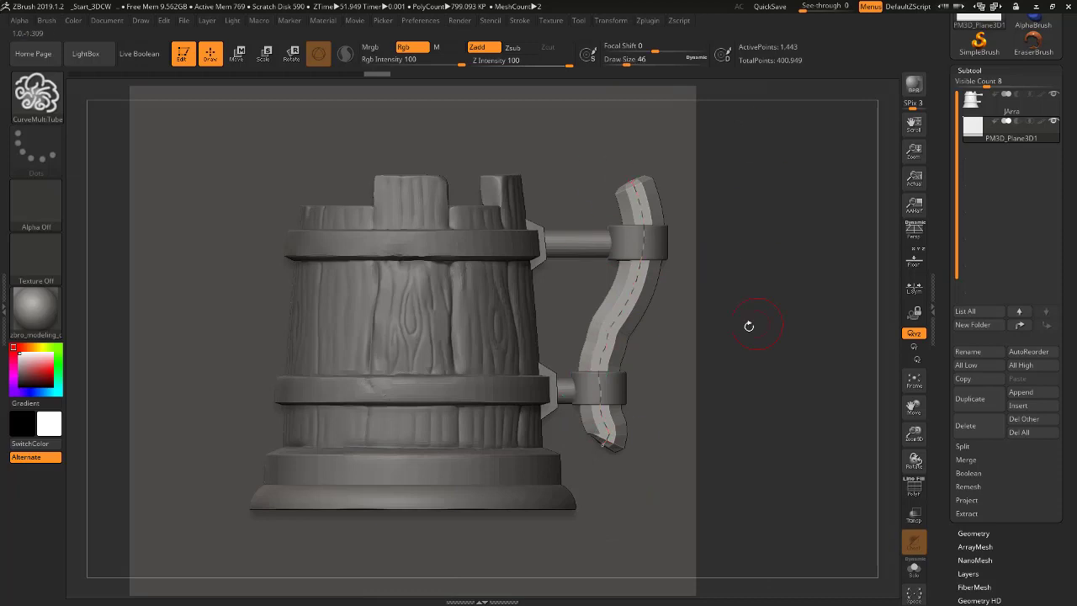
{"action": "key", "text": "ctrl+z"}
{"action": "key", "text": "ctrl+z"}
{"action": "key", "text": "ctrl+z"}
{"action": "key", "text": "ctrl+z"}
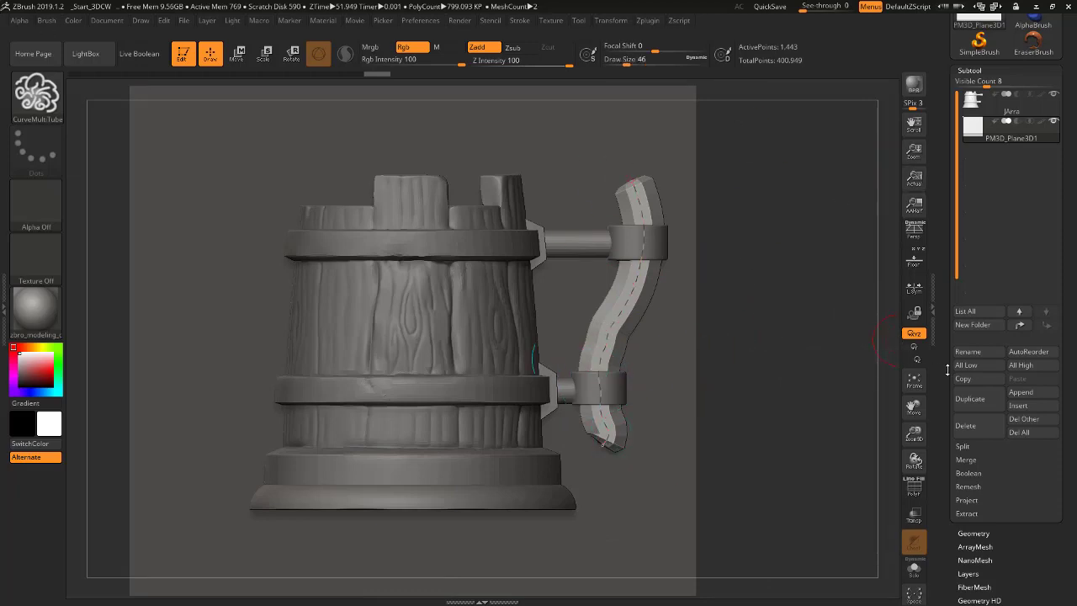
- Delete the curved handle subtool and insert a Cylinder3D subtool instead
{"action": "left_click", "coordinate": [986, 432]}
{"action": "left_click", "coordinate": [875, 453]}
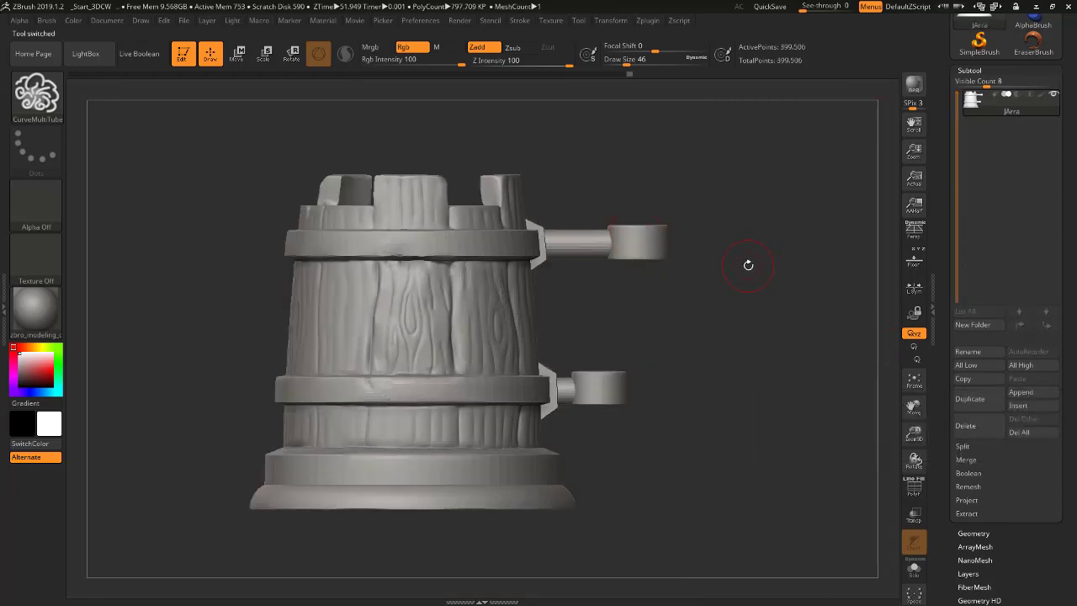
{"action": "left_click", "coordinate": [1026, 410]}
{"action": "left_click", "coordinate": [645, 418]}
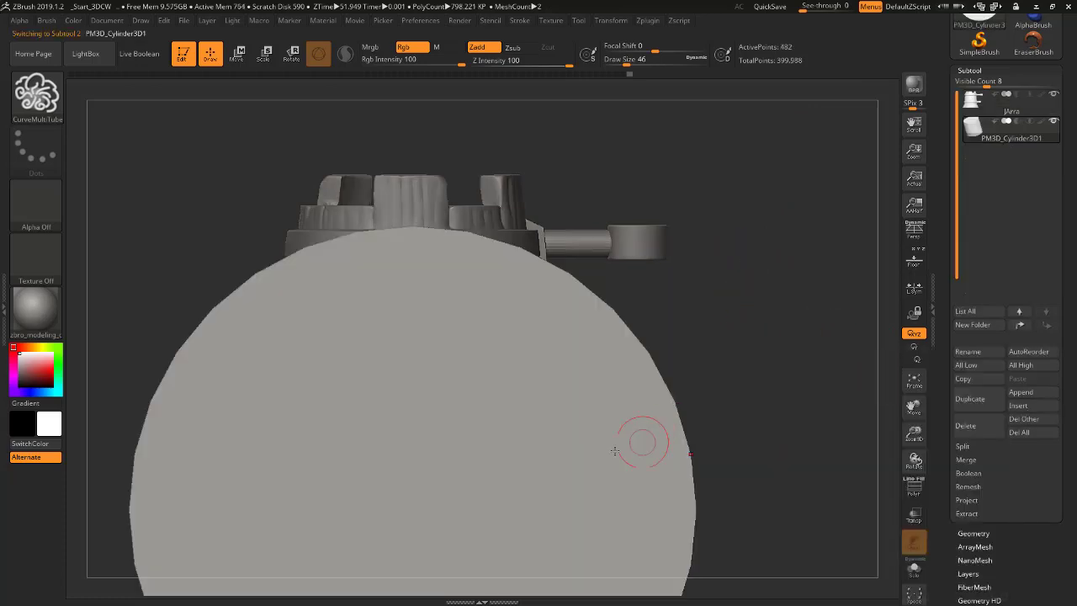
- Rotate the cylinder 90 degrees upright, scale it, and move it beside the brackets
{"action": "key", "text": "w"}
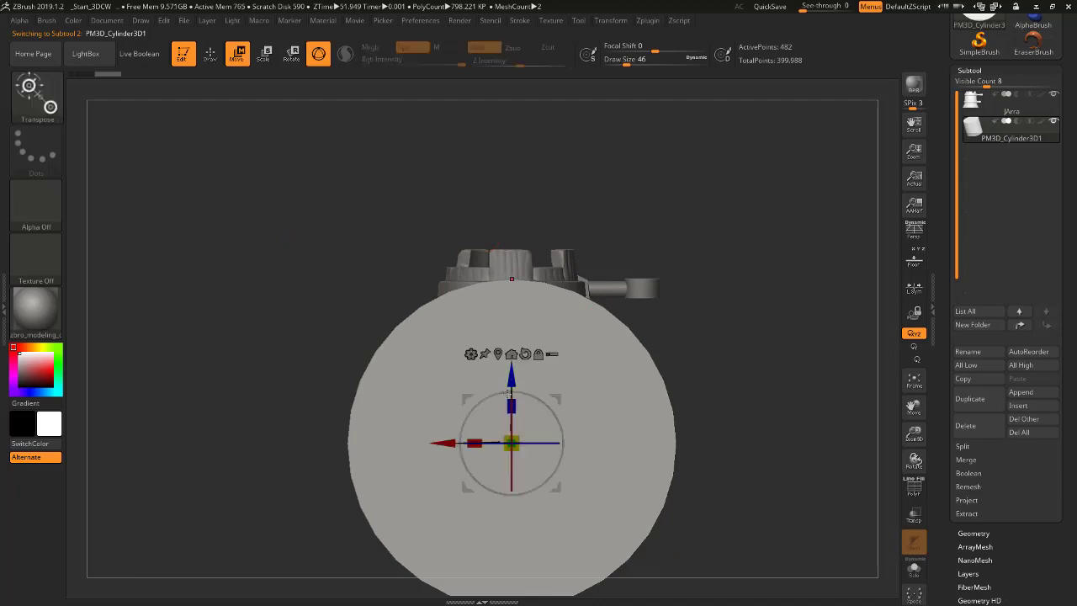
{"action": "left_click_drag", "start_coordinate": [511, 460], "coordinate": [514, 378]}
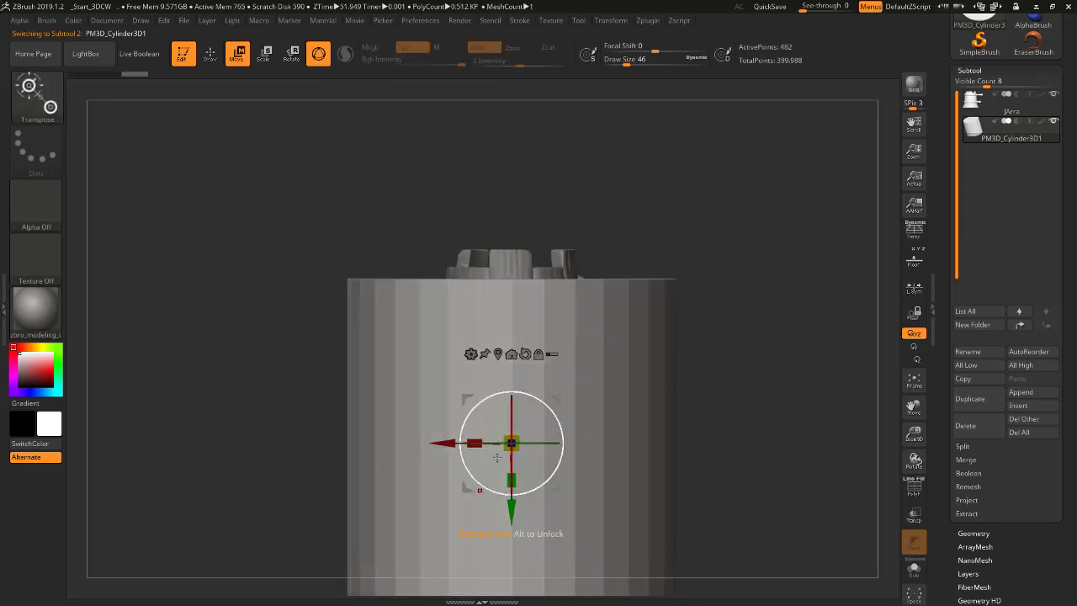
{"action": "left_click_drag", "start_coordinate": [512, 443], "coordinate": [583, 573]}
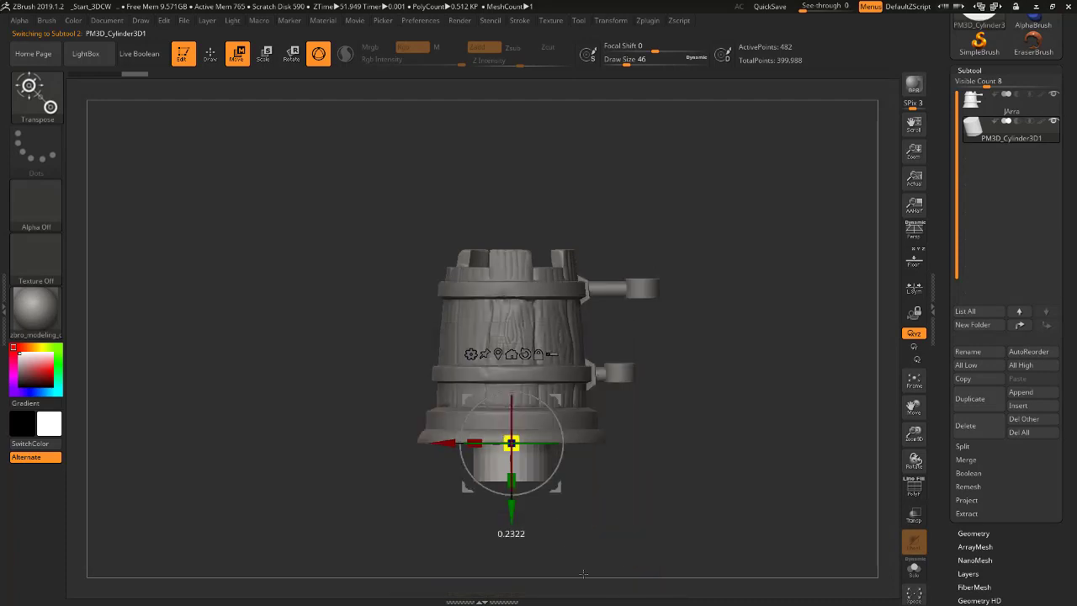
{"action": "left_click_drag", "start_coordinate": [560, 401], "coordinate": [685, 294]}
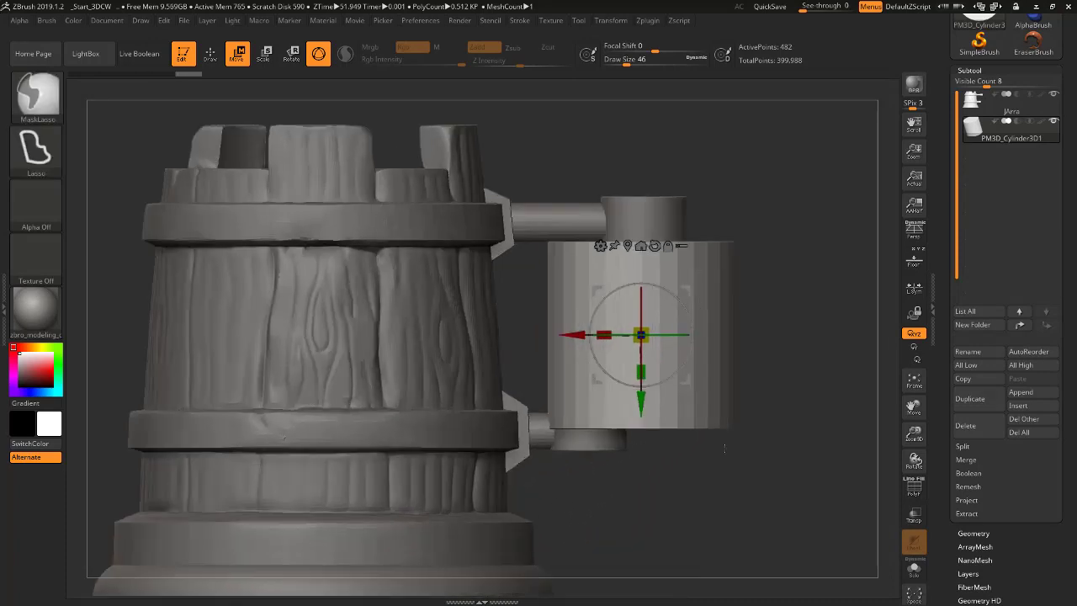
{"action": "mouse_move", "coordinate": [699, 336]}
{"action": "left_mouse_down", "text": "ctrl"}
{"action": "mouse_move", "coordinate": [747, 350]}
{"action": "mouse_move", "coordinate": [740, 374]}
{"action": "left_mouse_up", "text": "ctrl"}
{"action": "left_click_drag", "start_coordinate": [769, 280], "coordinate": [567, 251], "text": "alt"}
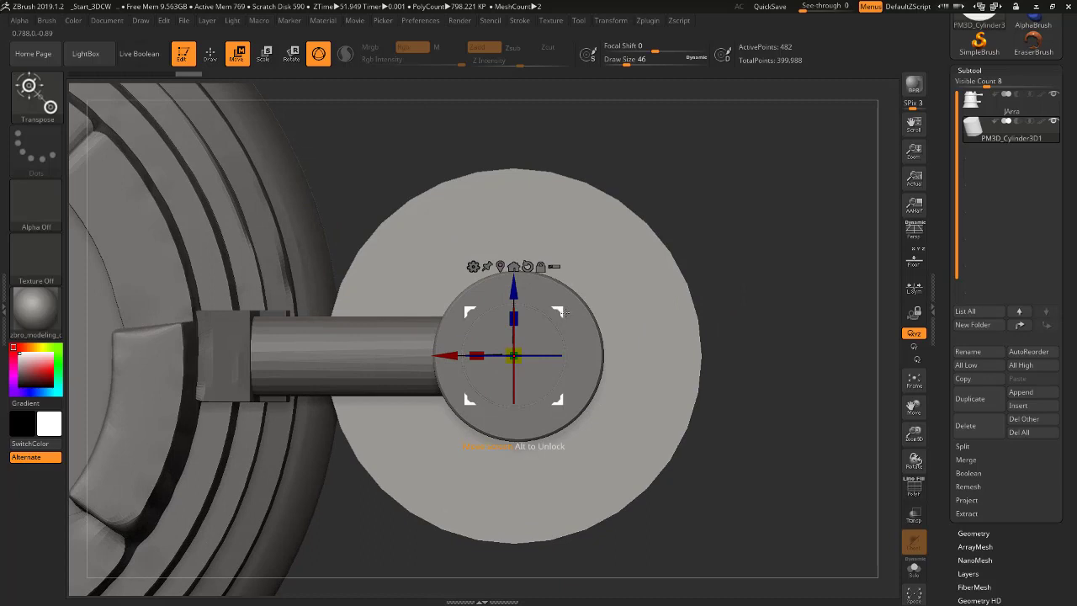
{"action": "left_click_drag", "start_coordinate": [566, 313], "coordinate": [574, 310]}
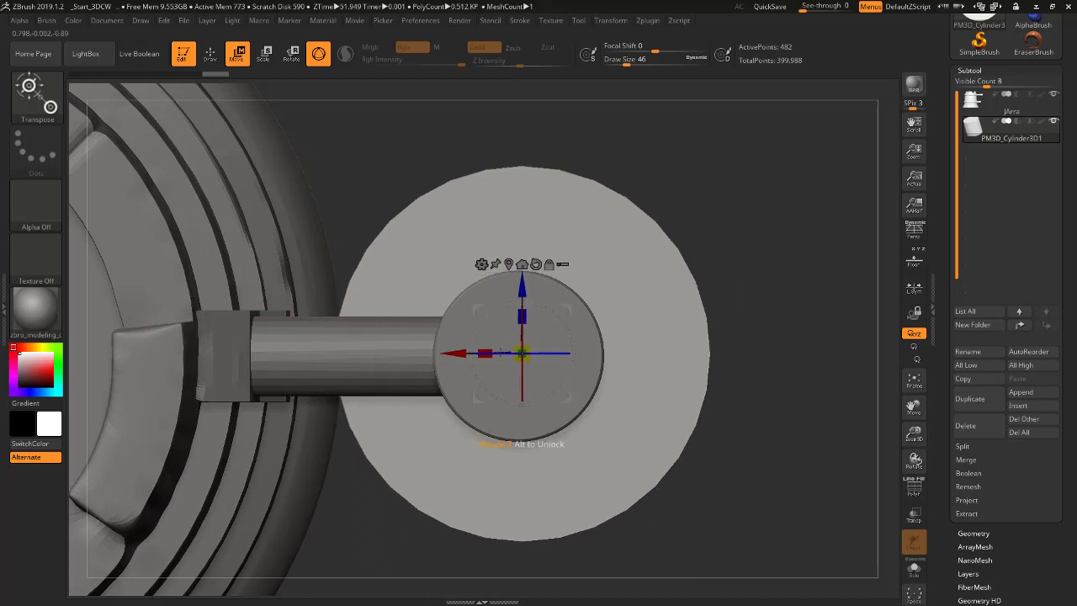
- Shrink the cylinder to a thin rod stretched vertically through both bracket rings
{"action": "mouse_move", "coordinate": [516, 350]}
{"action": "left_mouse_down"}
{"action": "mouse_move", "coordinate": [602, 484]}
{"action": "mouse_move", "coordinate": [621, 486]}
{"action": "left_mouse_up"}
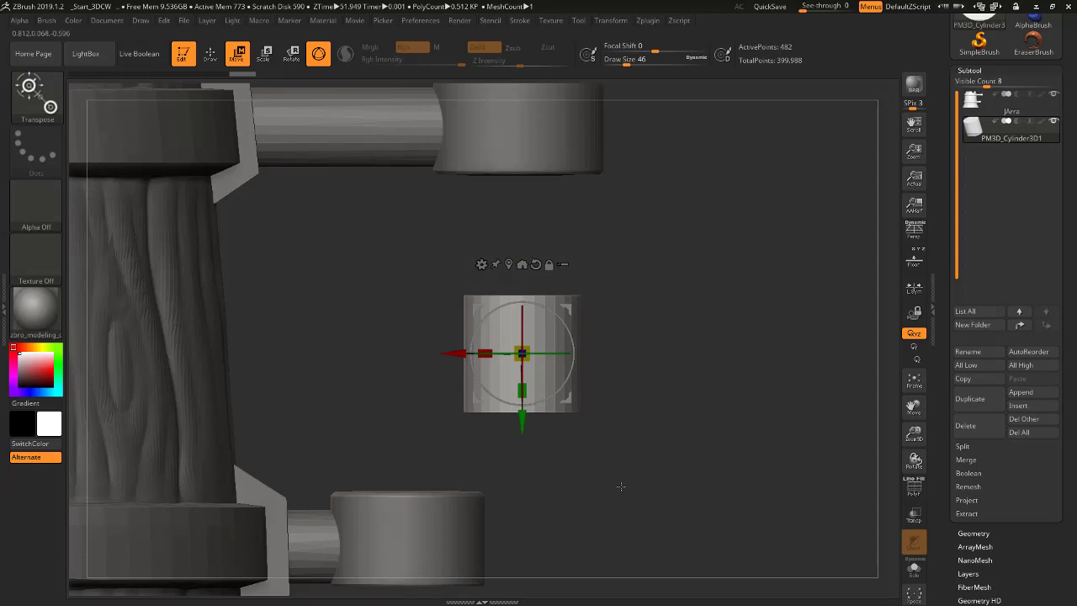
{"action": "left_click_drag", "start_coordinate": [522, 389], "coordinate": [522, 421]}
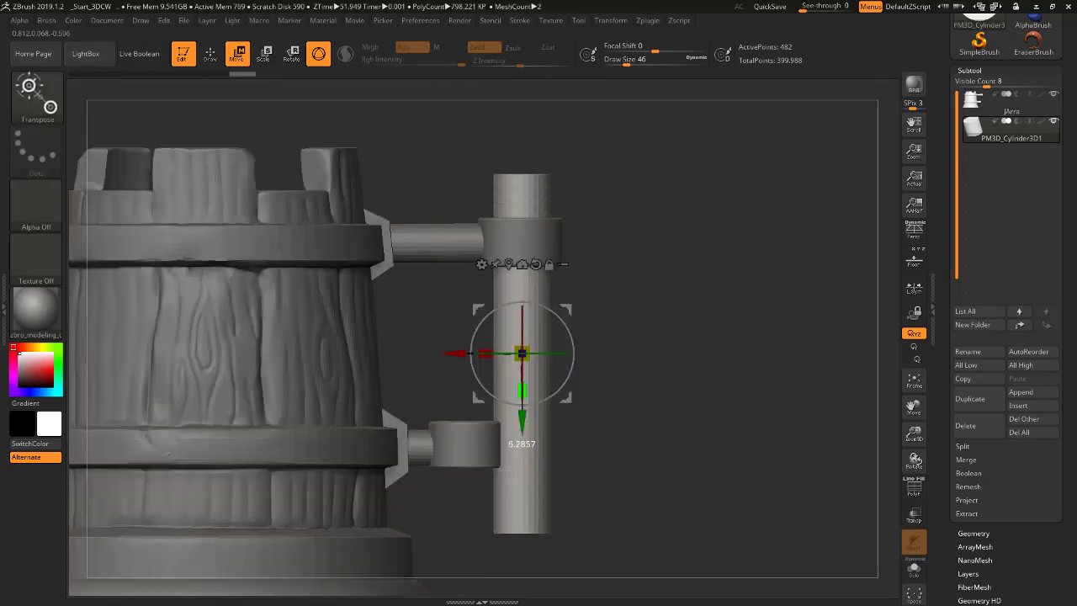
{"action": "left_click", "coordinate": [520, 415]}
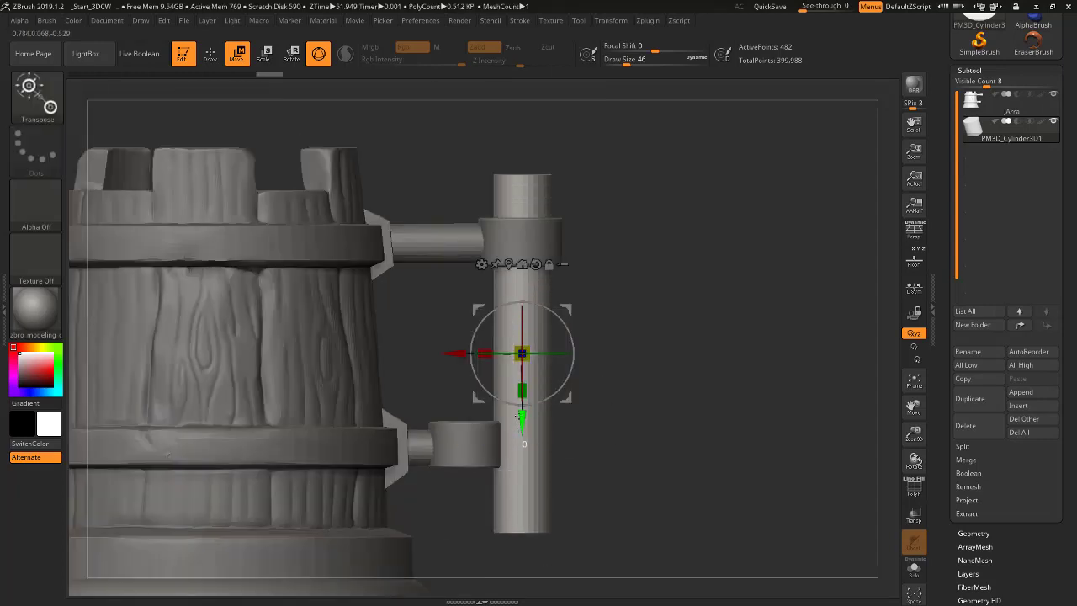
{"action": "left_click_drag", "start_coordinate": [616, 389], "coordinate": [648, 397], "text": "shift"}
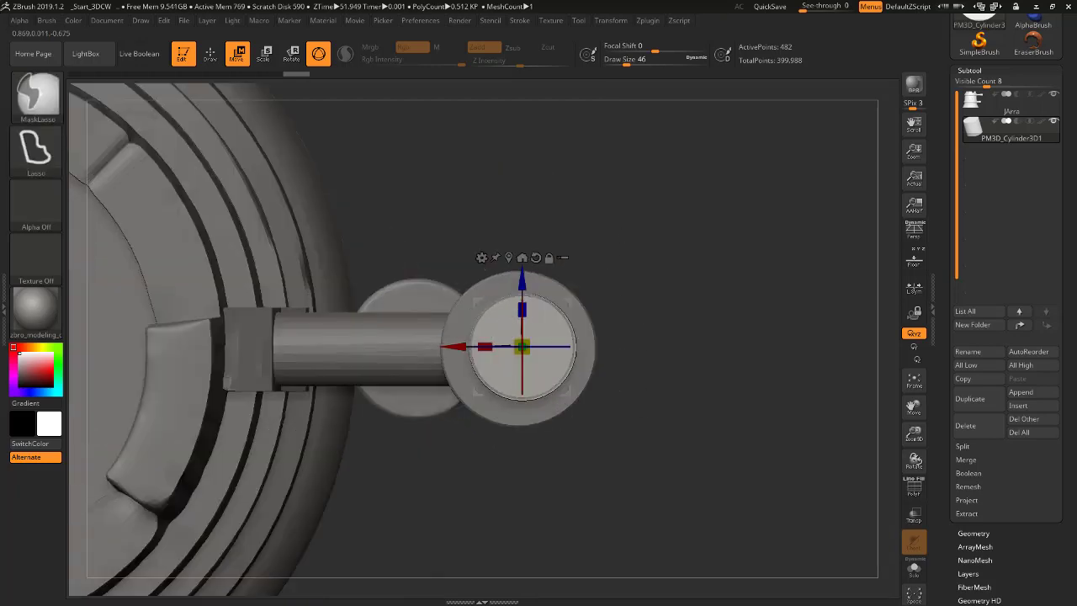
{"action": "left_click", "coordinate": [562, 299]}
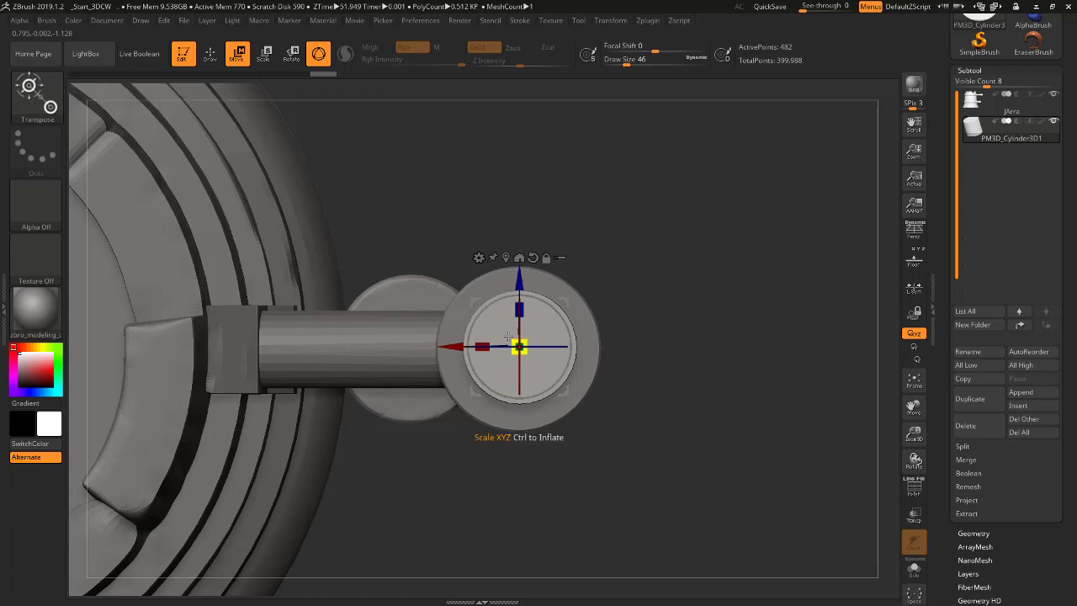
{"action": "mouse_move", "coordinate": [519, 345]}
{"action": "left_mouse_down"}
{"action": "mouse_move", "coordinate": [629, 406]}
{"action": "mouse_move", "coordinate": [652, 293]}
{"action": "left_mouse_up"}
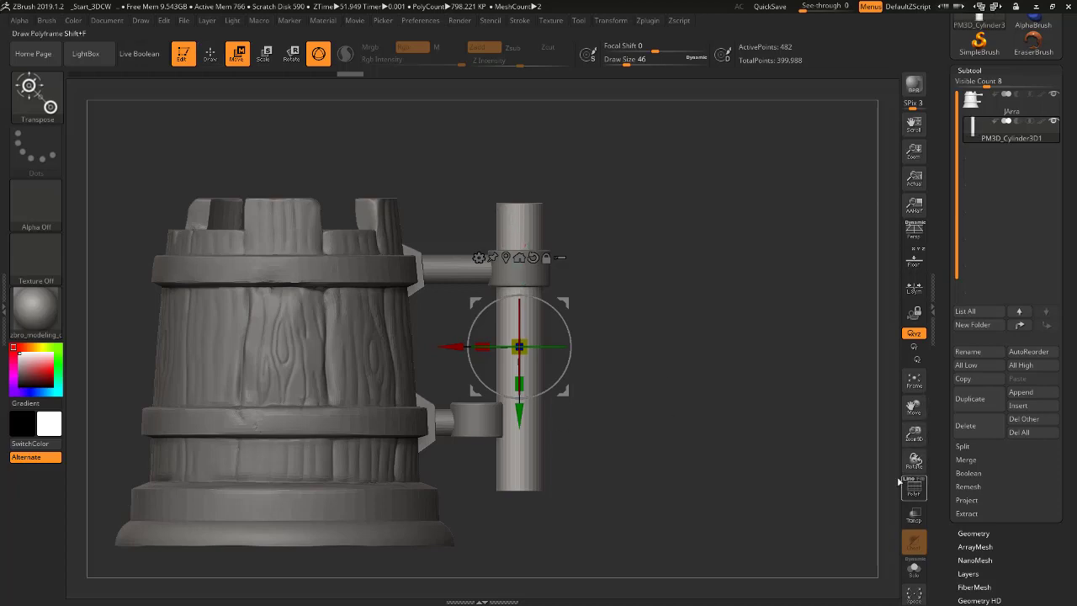
- Turn on PolyF to show the rod's polygon wireframe
{"action": "left_click", "coordinate": [912, 494]}
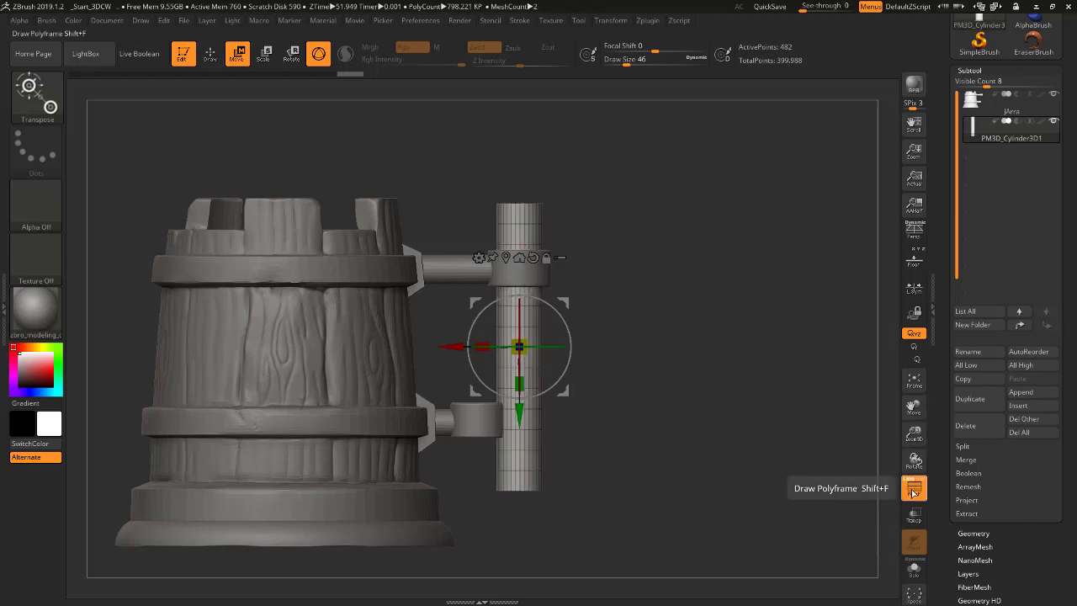
{"action": "left_click_drag", "start_coordinate": [606, 266], "coordinate": [593, 255], "text": "ctrl"}
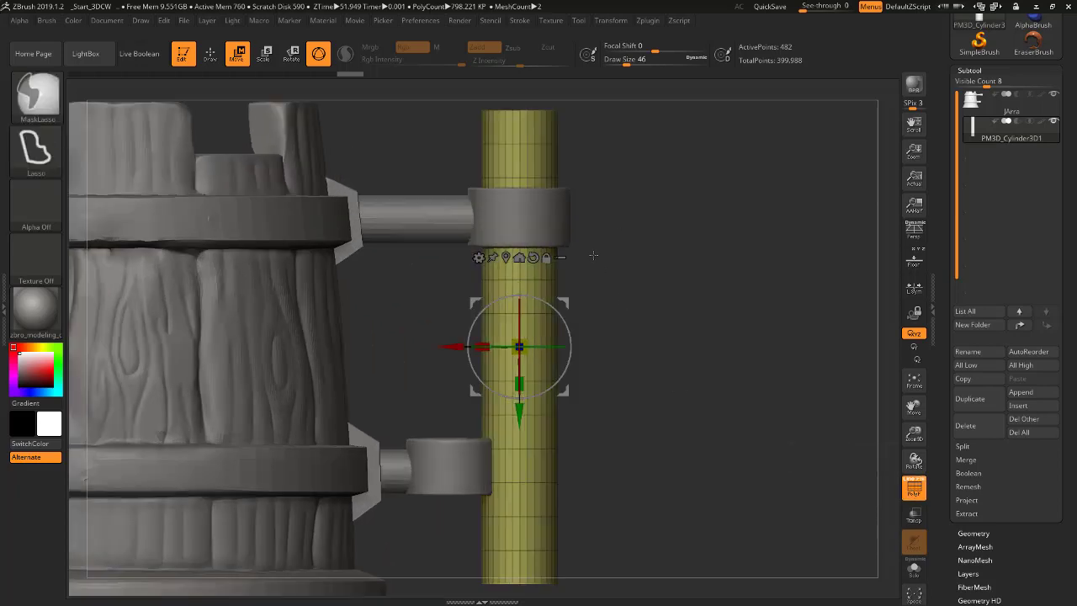
{"action": "right_click_drag", "start_coordinate": [593, 255], "coordinate": [443, 157], "text": "ctrl"}
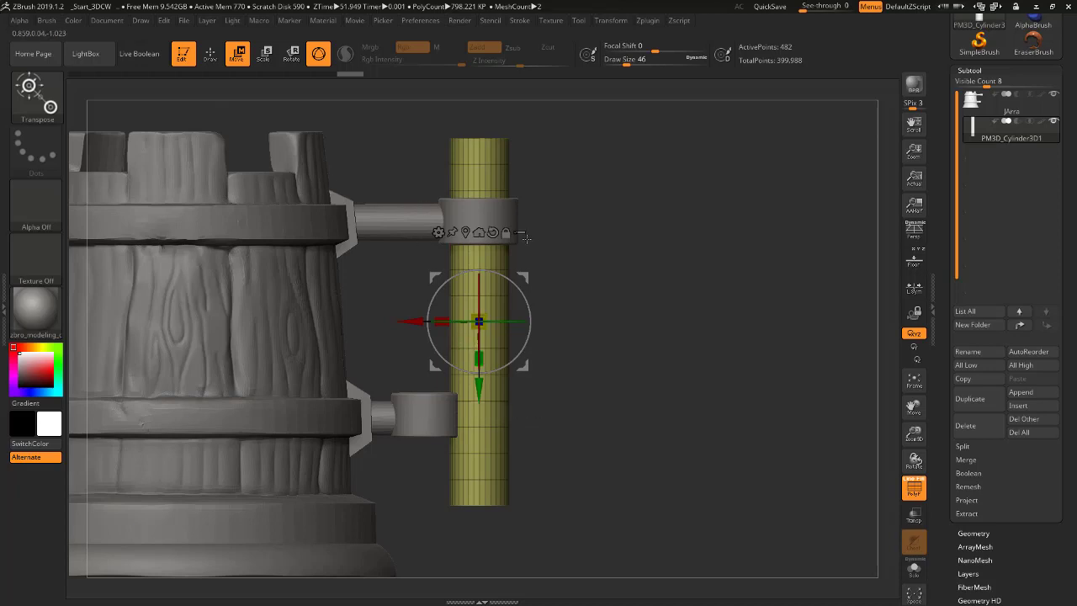
- Put the Transpose gizmo back on the rod and open its list of deformer types
{"action": "left_click", "coordinate": [210, 56]}
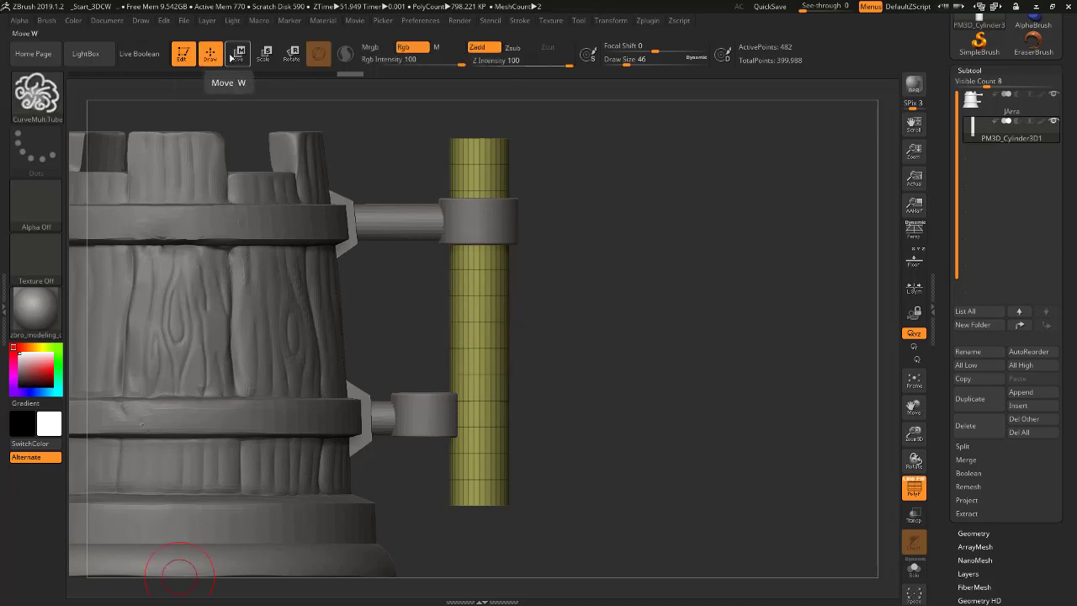
{"action": "left_click", "coordinate": [238, 55]}
{"action": "left_click", "coordinate": [437, 234]}
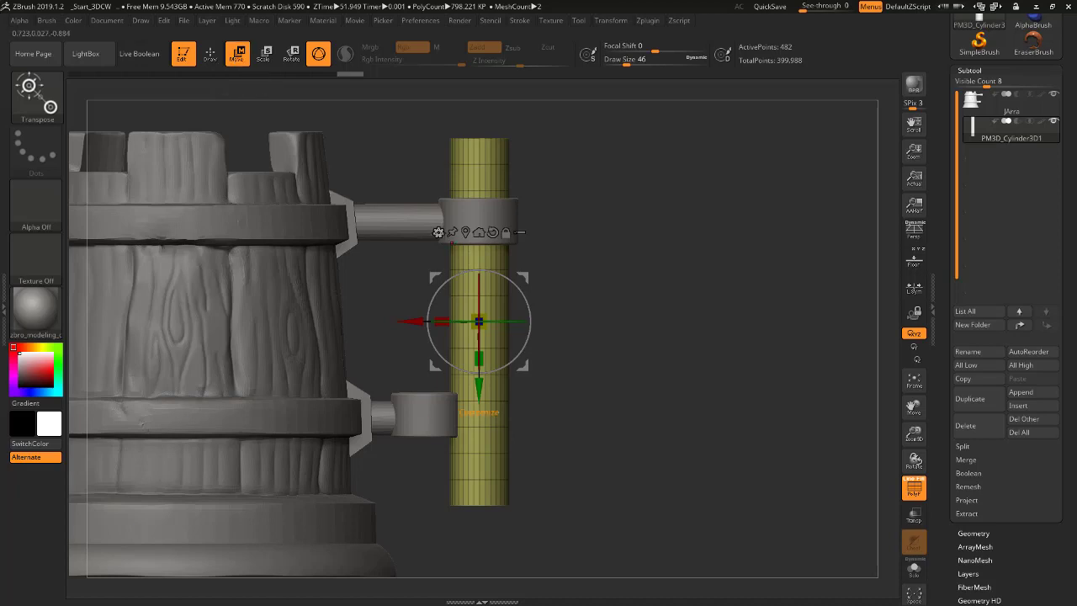
{"action": "left_click", "coordinate": [437, 232]}
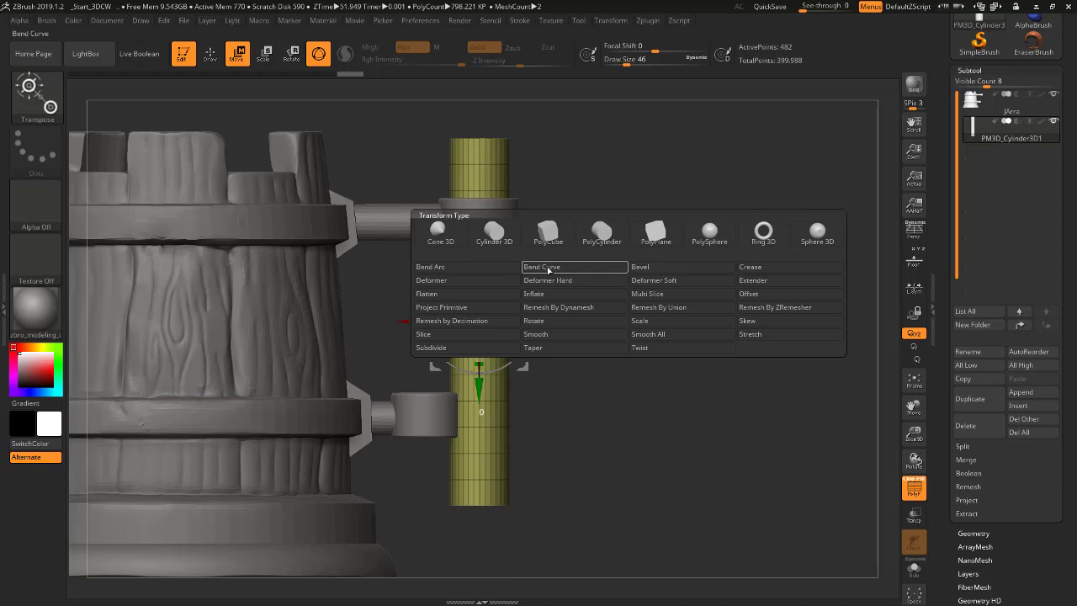
- Apply the Bend Curve deformer to the rod, aligned along its length
{"action": "left_click", "coordinate": [548, 269]}
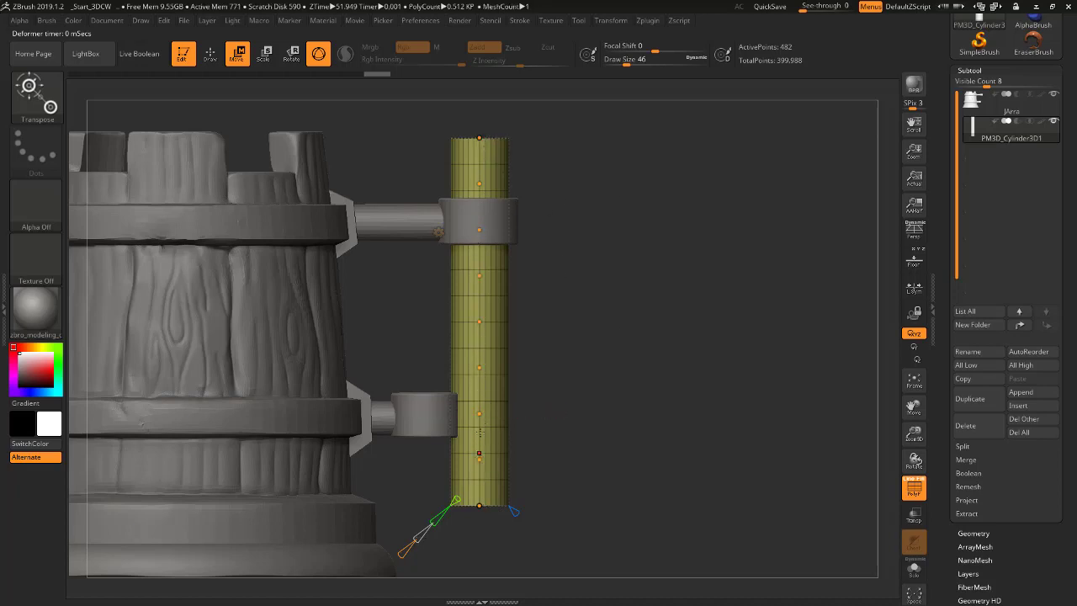
{"action": "mouse_move", "coordinate": [479, 321]}
{"action": "left_mouse_down"}
{"action": "mouse_move", "coordinate": [438, 320]}
{"action": "mouse_move", "coordinate": [479, 321]}
{"action": "left_mouse_up"}
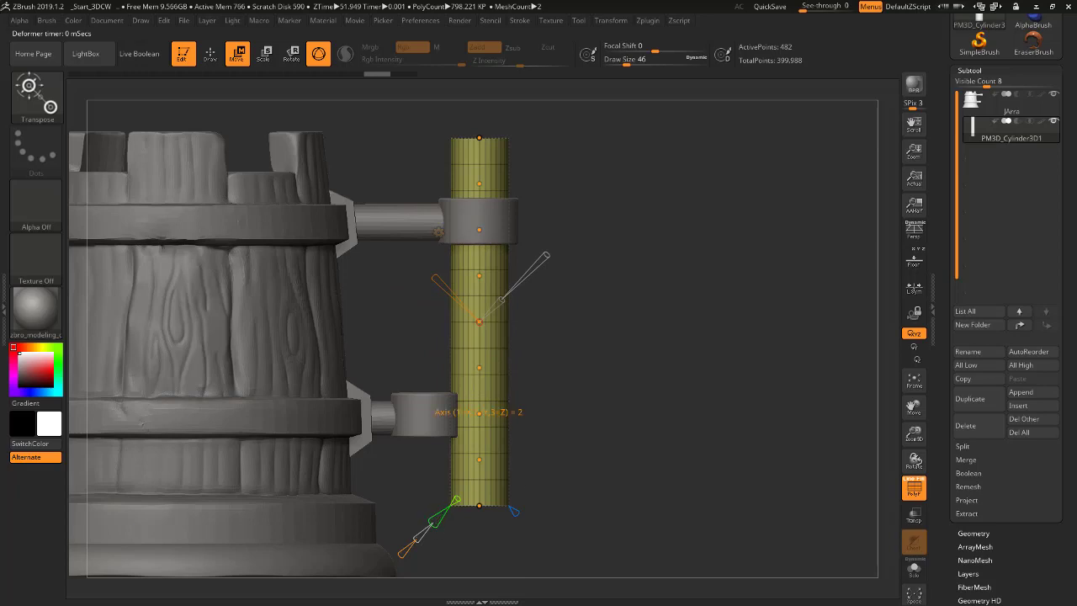
{"action": "left_click", "coordinate": [443, 513]}
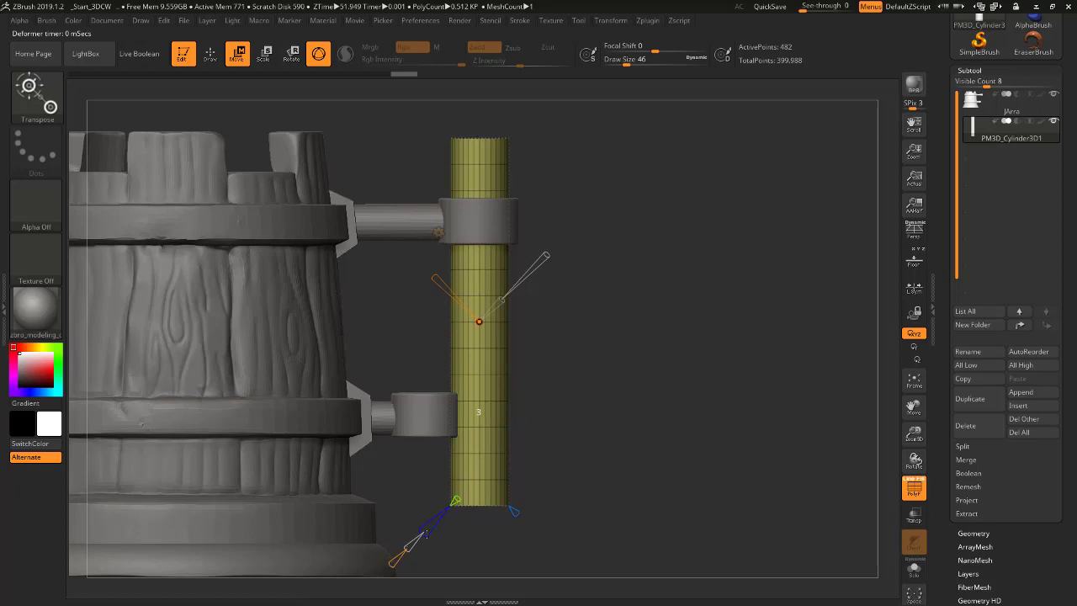
{"action": "left_click", "coordinate": [445, 513]}
{"action": "left_click", "coordinate": [444, 510]}
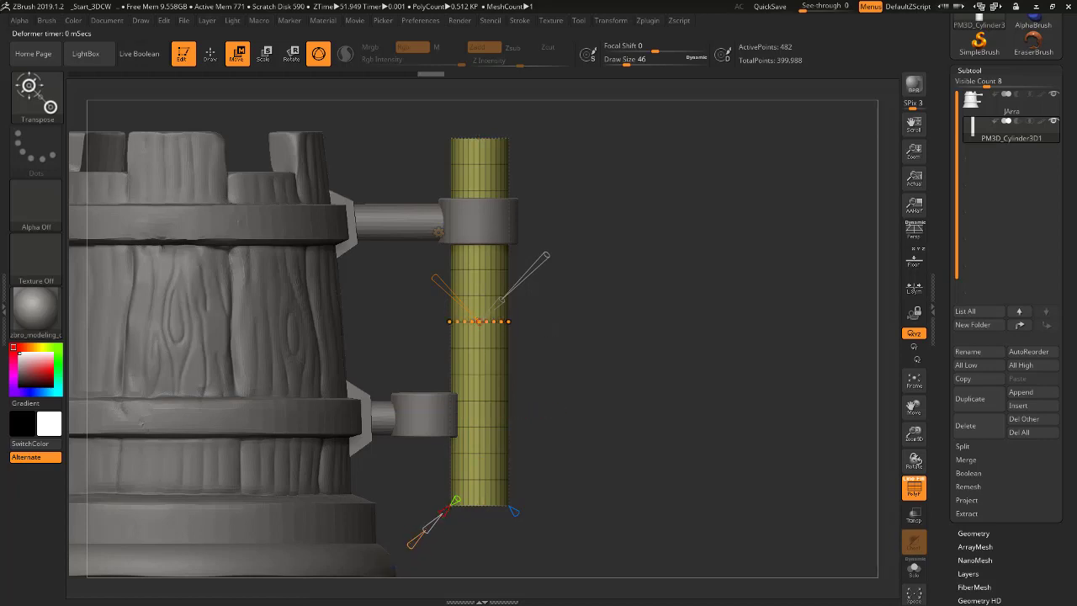
{"action": "left_click_drag", "start_coordinate": [609, 441], "coordinate": [553, 373]}
{"action": "left_click", "coordinate": [446, 512]}
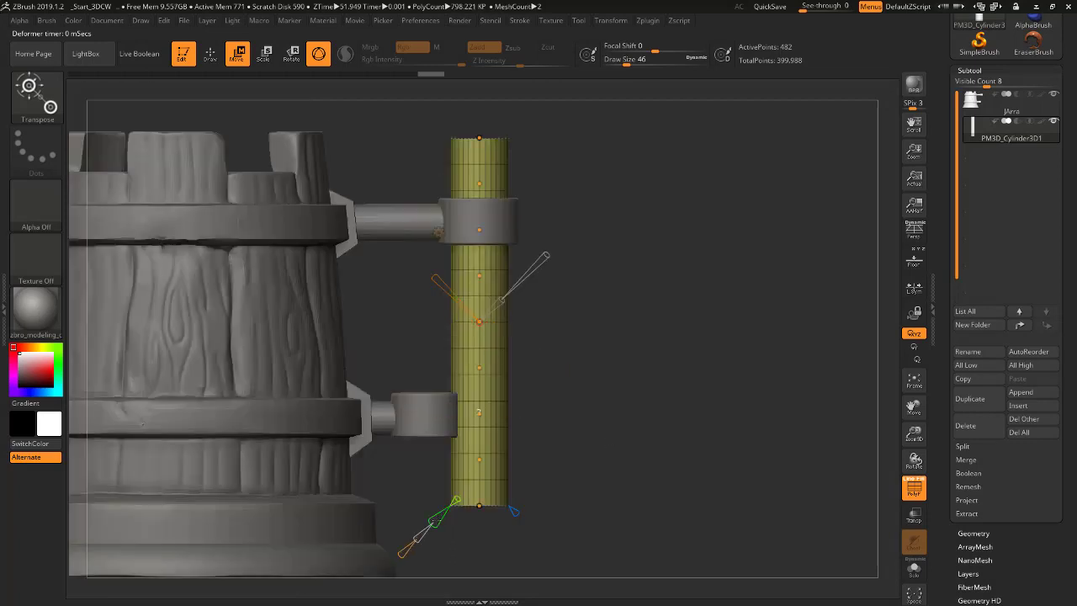
{"action": "mouse_move", "coordinate": [567, 400]}
{"action": "left_mouse_down"}
{"action": "mouse_move", "coordinate": [465, 118]}
{"action": "mouse_move", "coordinate": [559, 476]}
{"action": "mouse_move", "coordinate": [447, 334]}
{"action": "left_mouse_up"}
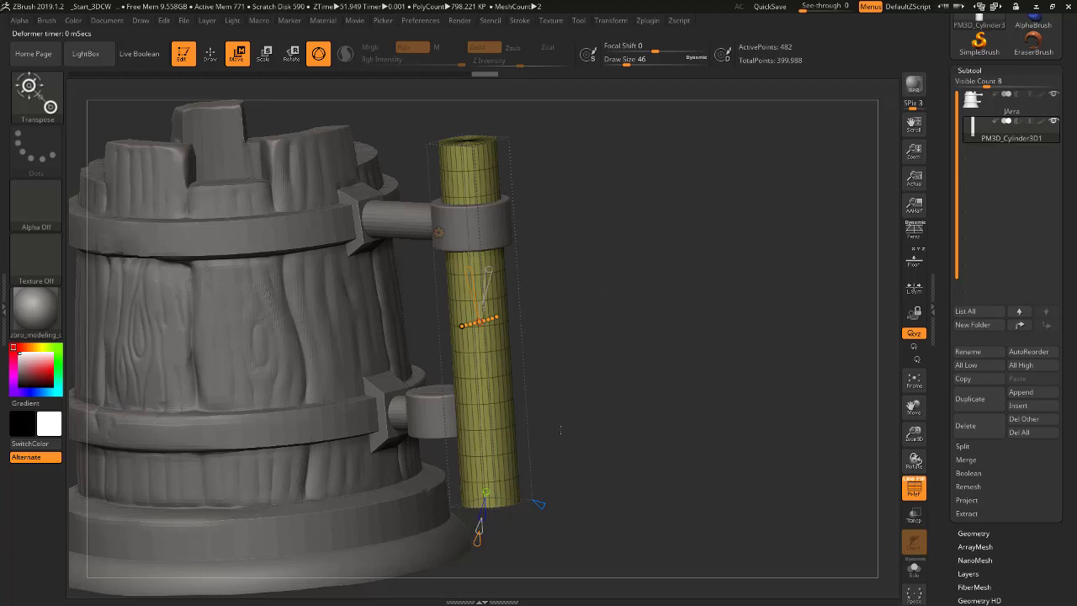
{"action": "left_click_drag", "start_coordinate": [559, 430], "coordinate": [582, 406], "text": "shift"}
- Reposition the deformer's lower end and increase the number of bend points
{"action": "left_click_drag", "start_coordinate": [429, 547], "coordinate": [434, 520]}
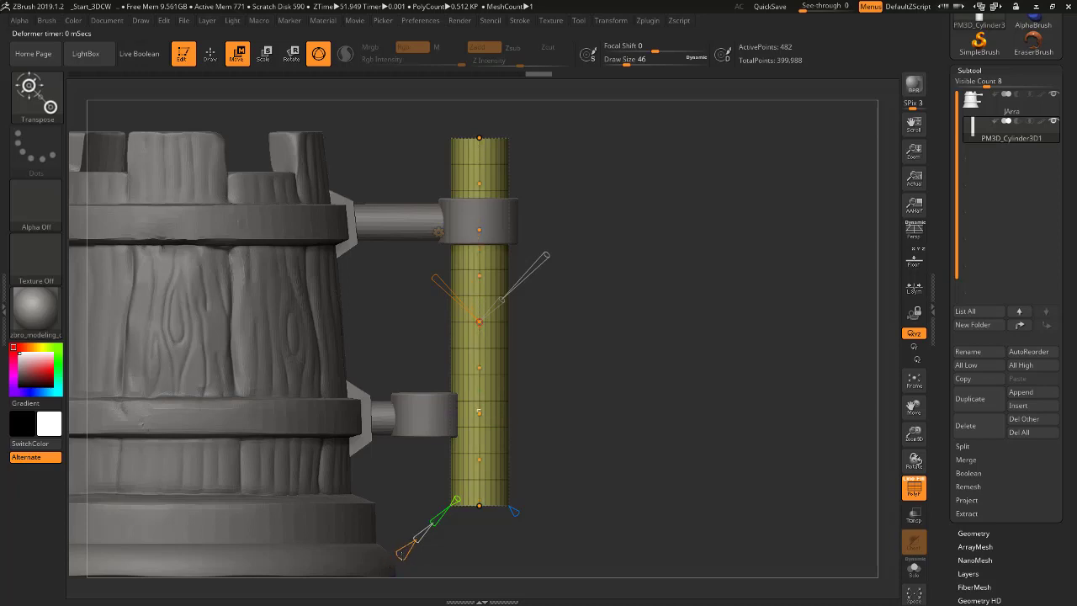
{"action": "left_click_drag", "start_coordinate": [401, 552], "coordinate": [393, 559]}
{"action": "left_click_drag", "start_coordinate": [479, 372], "coordinate": [479, 379]}
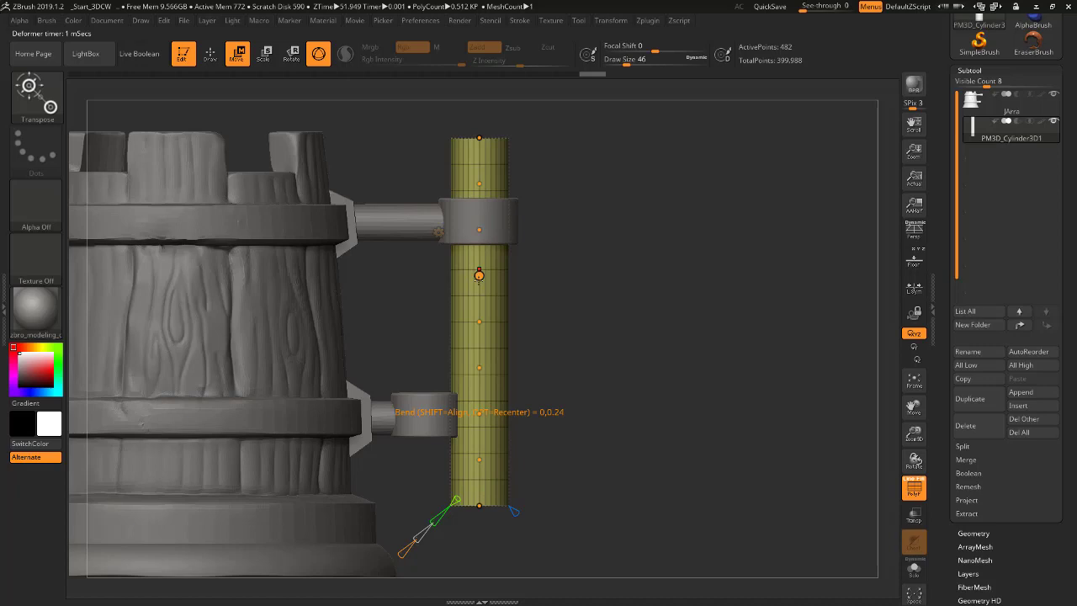
- Drag bend points so the middle bows outward, the lower end bends left, and the top tilts up-right
{"action": "mouse_move", "coordinate": [479, 276]}
{"action": "left_mouse_down"}
{"action": "mouse_move", "coordinate": [462, 329]}
{"action": "mouse_move", "coordinate": [448, 333]}
{"action": "mouse_move", "coordinate": [450, 368]}
{"action": "mouse_move", "coordinate": [427, 381]}
{"action": "left_mouse_up"}
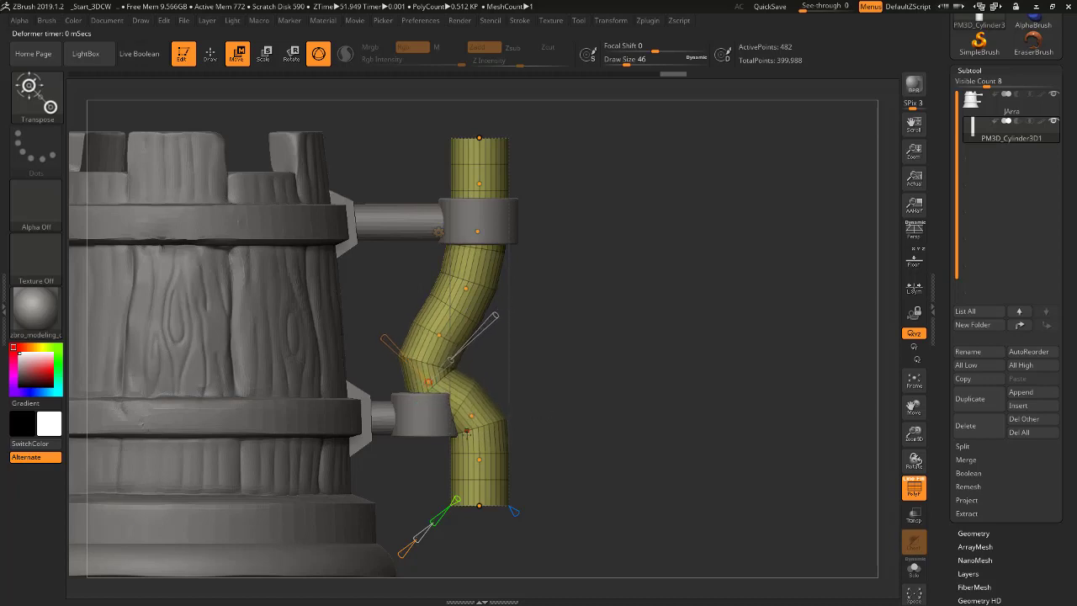
{"action": "mouse_move", "coordinate": [471, 415]}
{"action": "left_mouse_down"}
{"action": "mouse_move", "coordinate": [432, 440]}
{"action": "mouse_move", "coordinate": [431, 430]}
{"action": "left_mouse_up"}
{"action": "left_click_drag", "start_coordinate": [472, 461], "coordinate": [432, 475]}
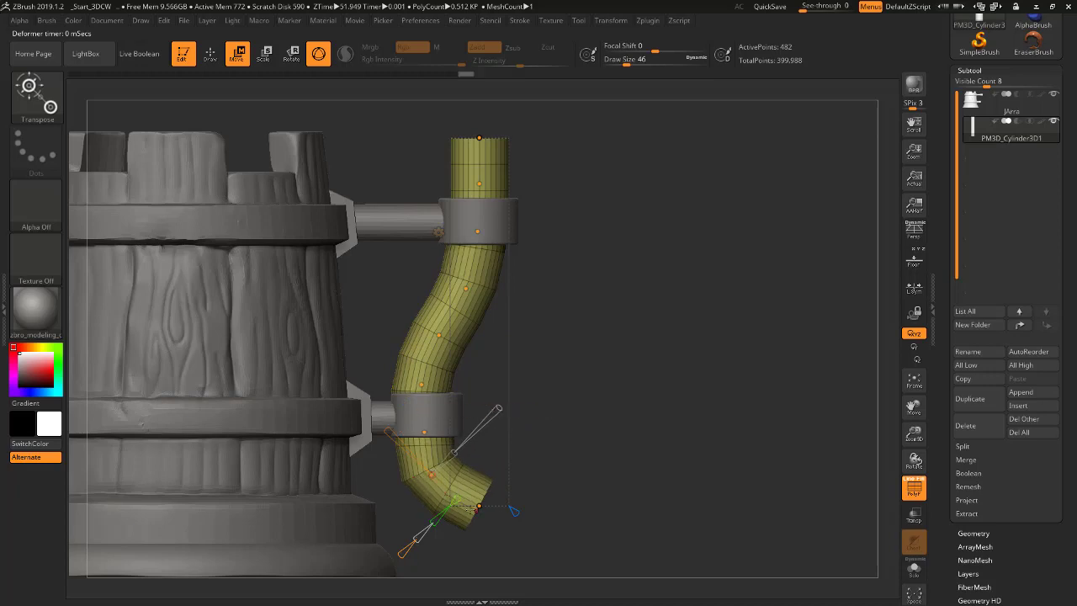
{"action": "left_click_drag", "start_coordinate": [478, 137], "coordinate": [492, 124]}
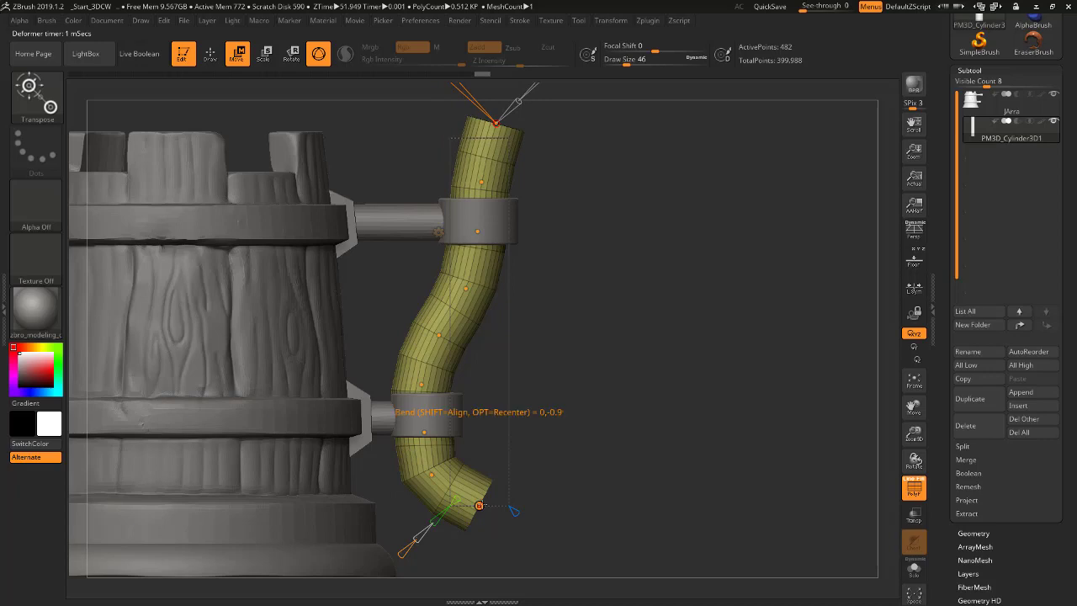
{"action": "left_click_drag", "start_coordinate": [479, 506], "coordinate": [457, 506]}
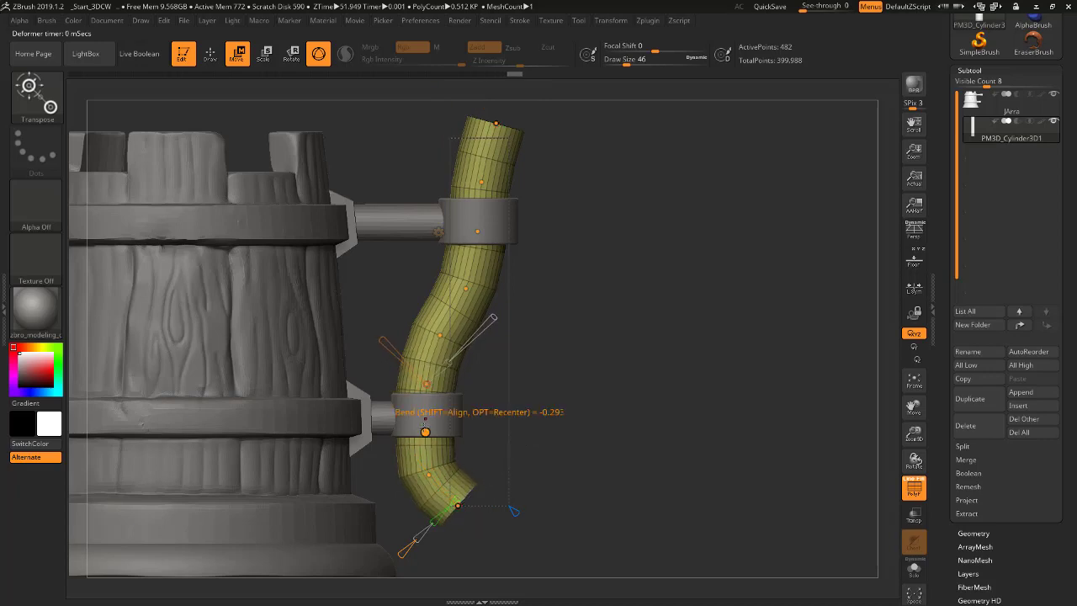
{"action": "left_click", "coordinate": [427, 431]}
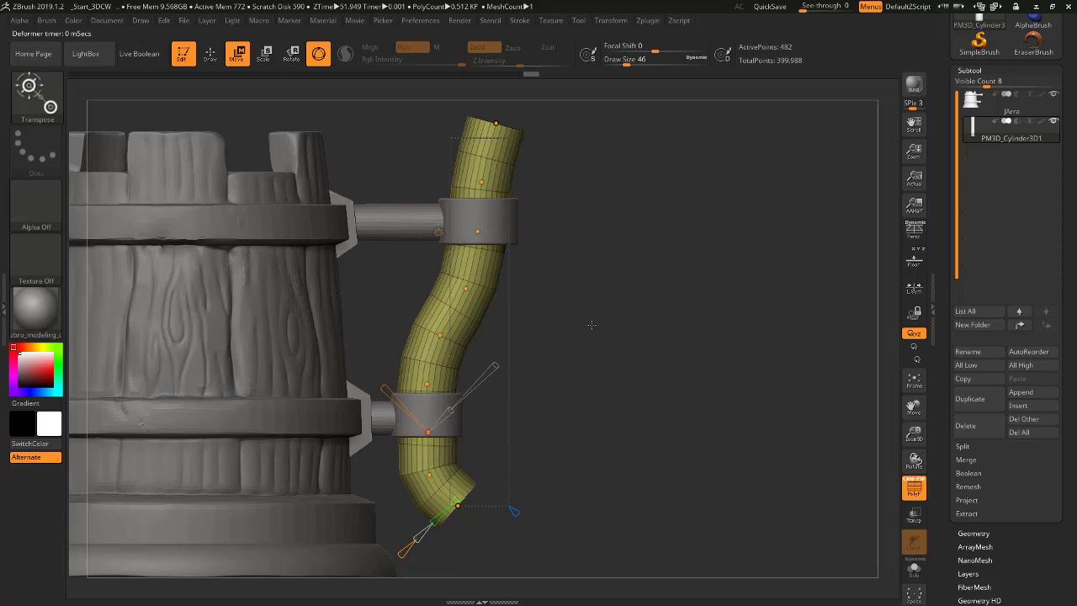
- Fine-tune the lower curve near the bottom bracket, review the tankard, and hide the wireframe
{"action": "mouse_move", "coordinate": [586, 325]}
{"action": "left_mouse_down"}
{"action": "mouse_move", "coordinate": [597, 425]}
{"action": "mouse_move", "coordinate": [589, 303]}
{"action": "left_mouse_up"}
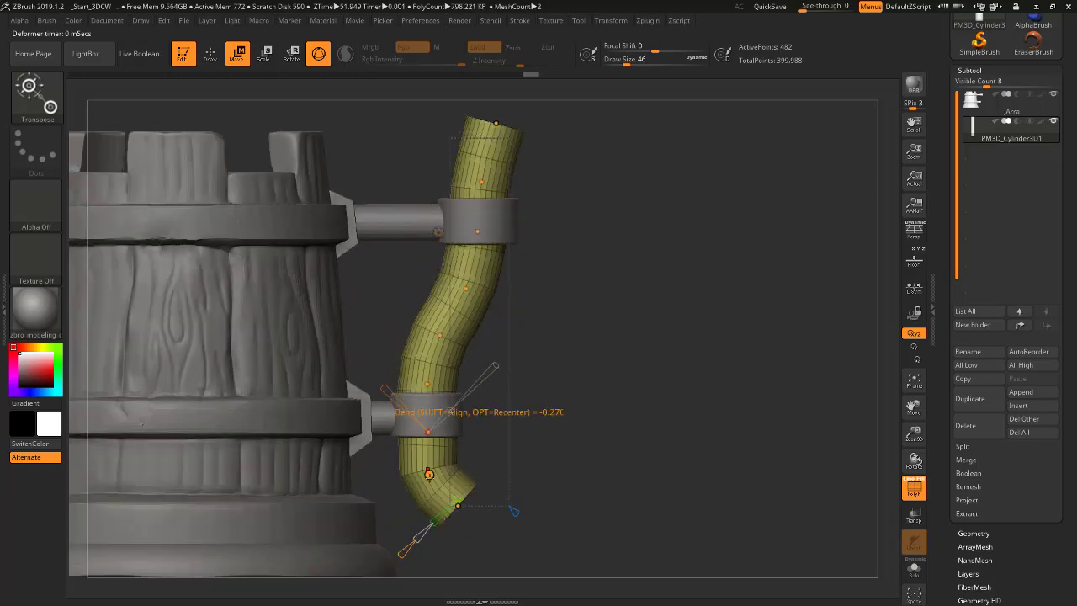
{"action": "left_click_drag", "start_coordinate": [429, 431], "coordinate": [433, 468]}
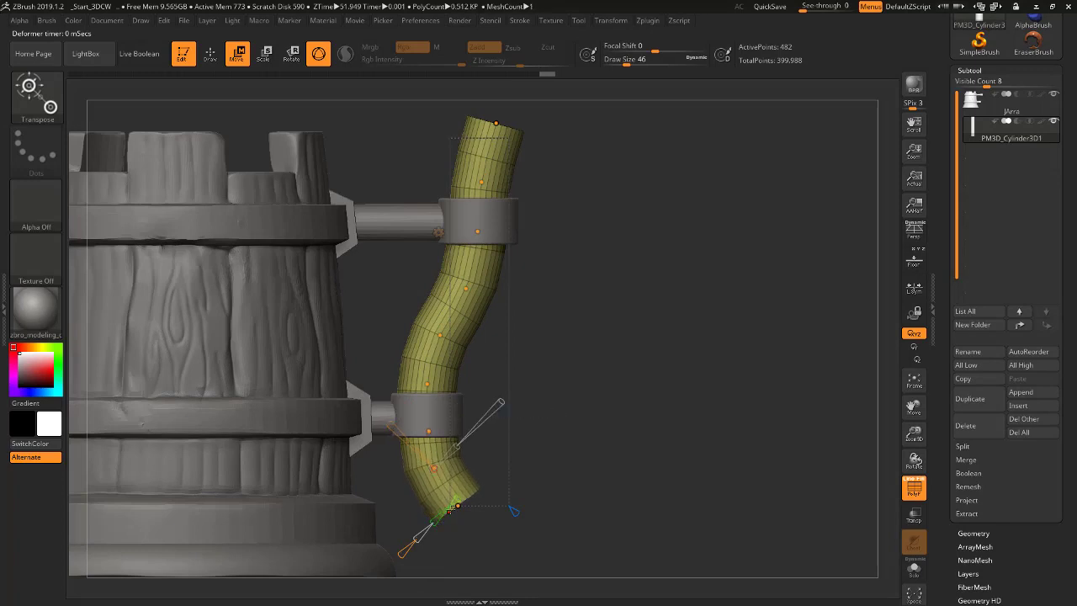
{"action": "left_click_drag", "start_coordinate": [499, 404], "coordinate": [516, 432]}
{"action": "mouse_move", "coordinate": [517, 433]}
{"action": "right_mouse_down", "text": "ctrl"}
{"action": "mouse_move", "coordinate": [472, 291]}
{"action": "mouse_move", "coordinate": [389, 290]}
{"action": "right_mouse_up", "text": "ctrl"}
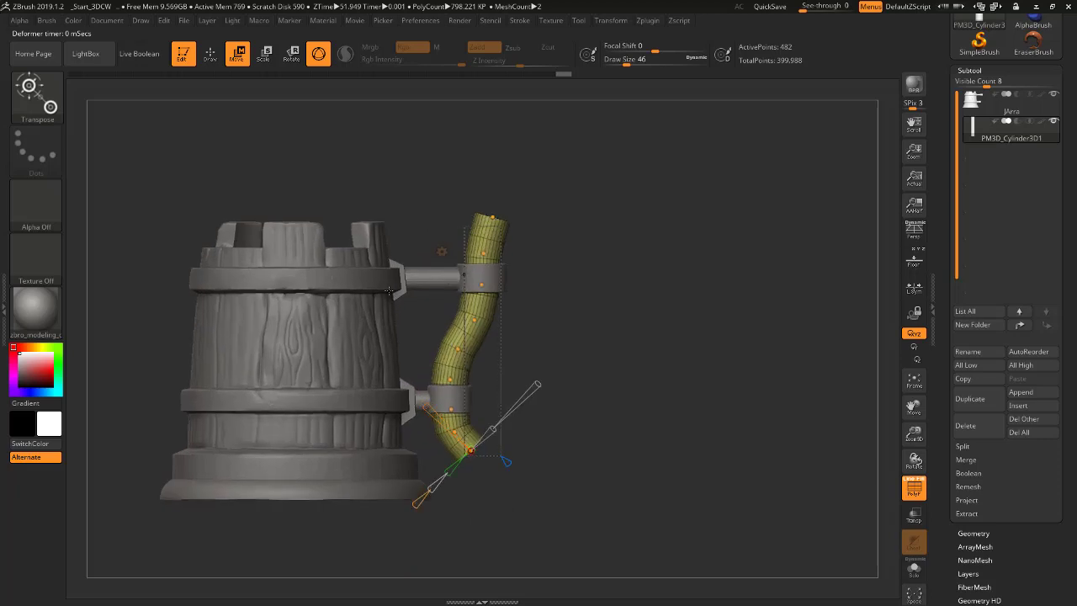
{"action": "mouse_move", "coordinate": [557, 267]}
{"action": "right_mouse_down"}
{"action": "mouse_move", "coordinate": [555, 286]}
{"action": "mouse_move", "coordinate": [593, 247]}
{"action": "mouse_move", "coordinate": [587, 272]}
{"action": "right_mouse_up"}
{"action": "key", "text": "shift+f"}
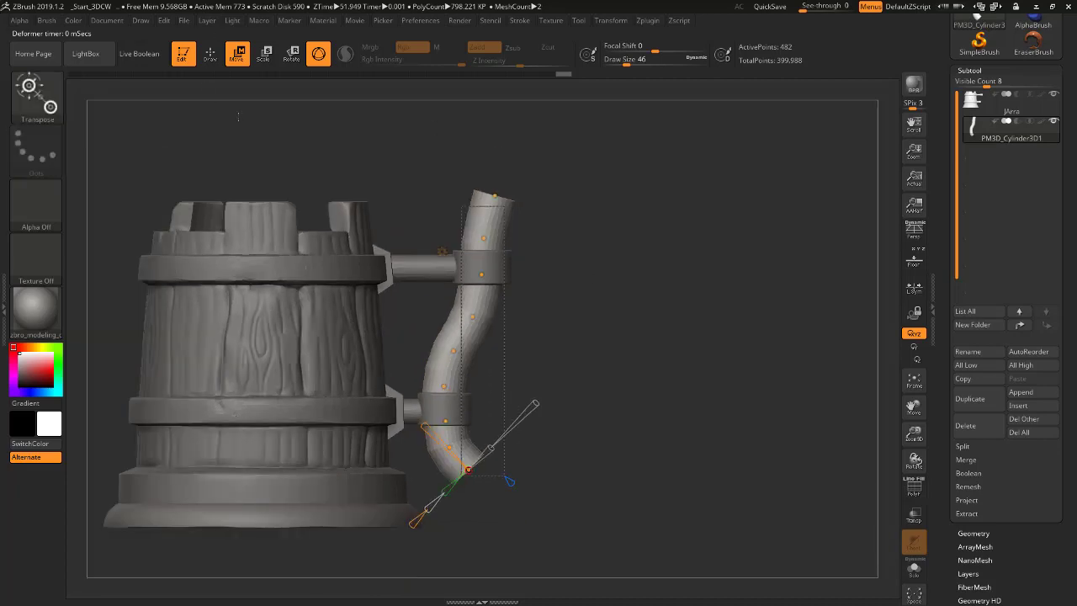
- Accept the Bend Curve deformation to bake the S-curve into the cylinder mesh
{"action": "left_click", "coordinate": [442, 250]}
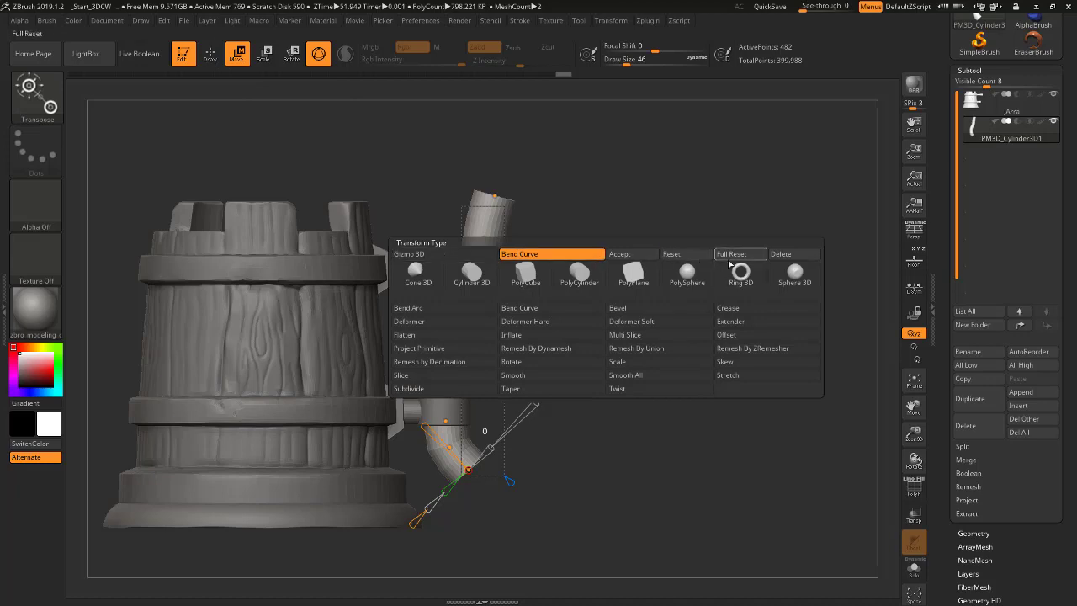
{"action": "left_click", "coordinate": [641, 255]}
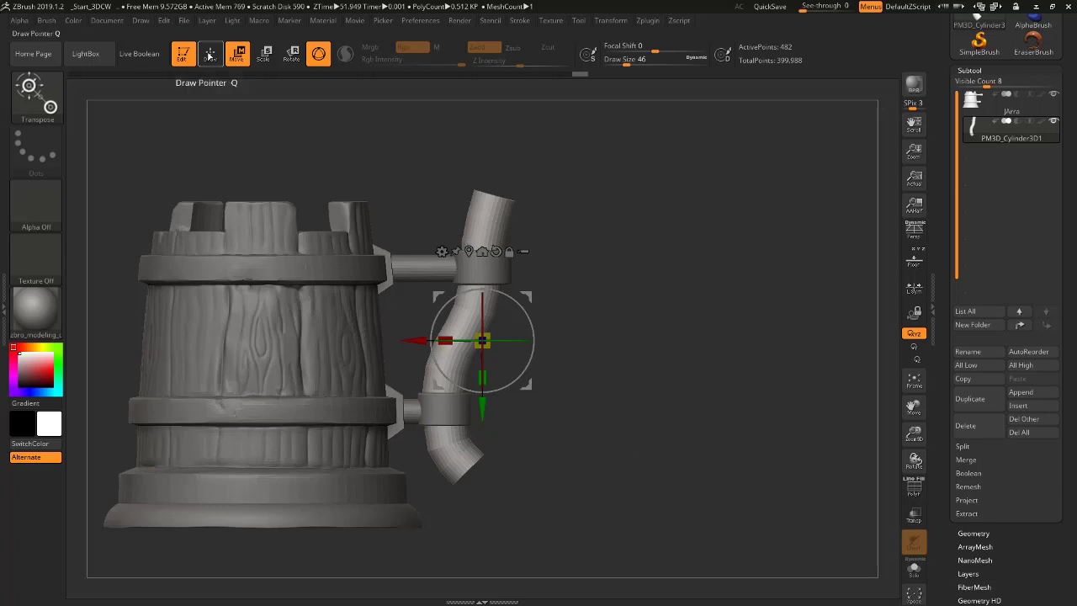
- Subdivide the handle, mask its top end, and nudge the tip outward into a rounded knob
{"action": "left_click", "coordinate": [210, 53]}
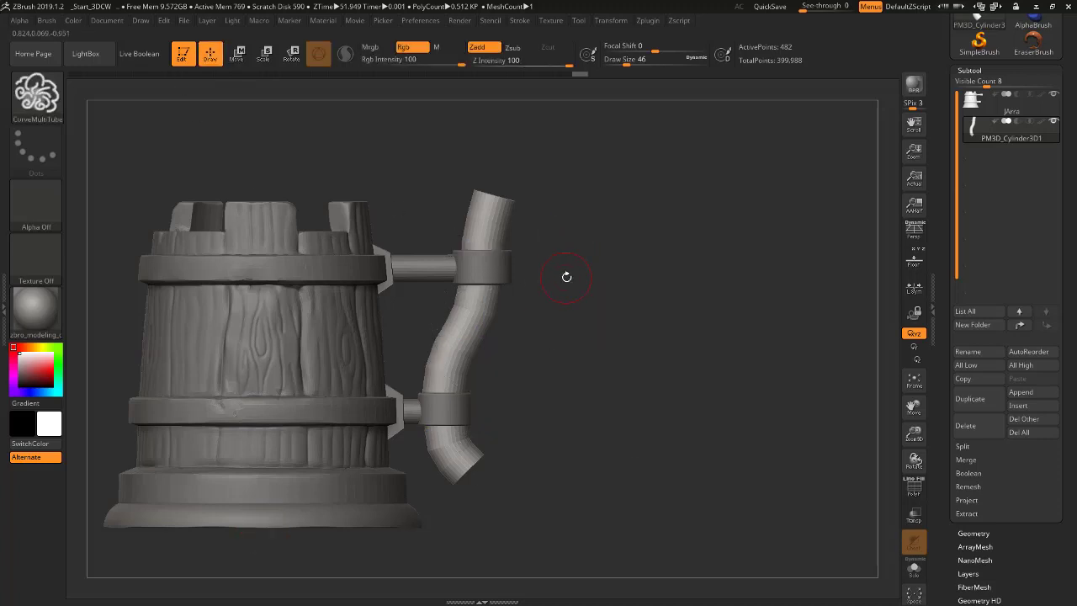
{"action": "key", "text": "ctrl+d"}
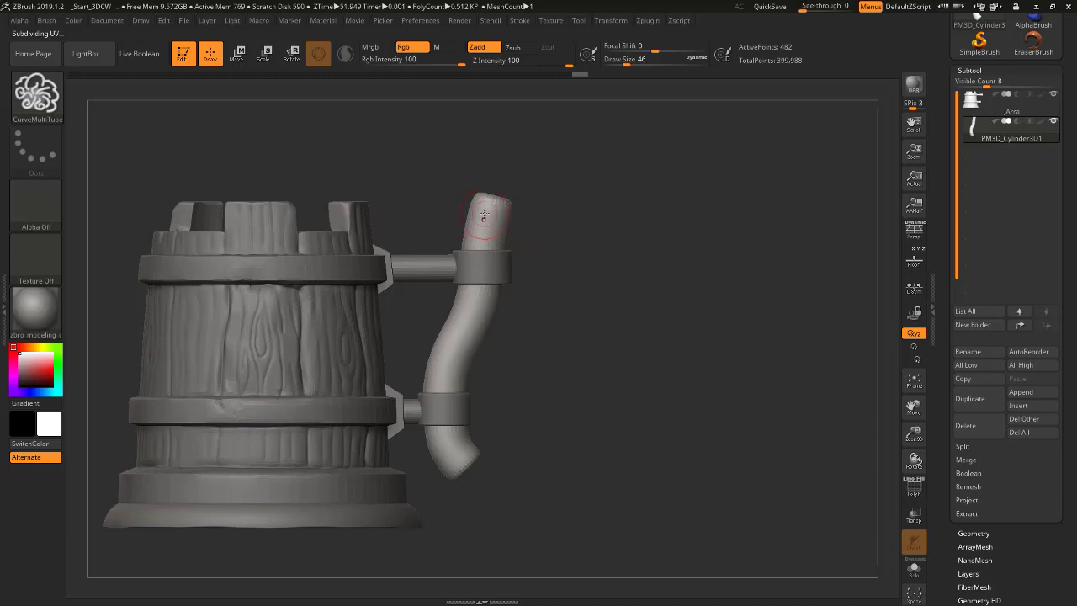
{"action": "left_click_drag", "start_coordinate": [589, 160], "coordinate": [581, 213], "text": "ctrl"}
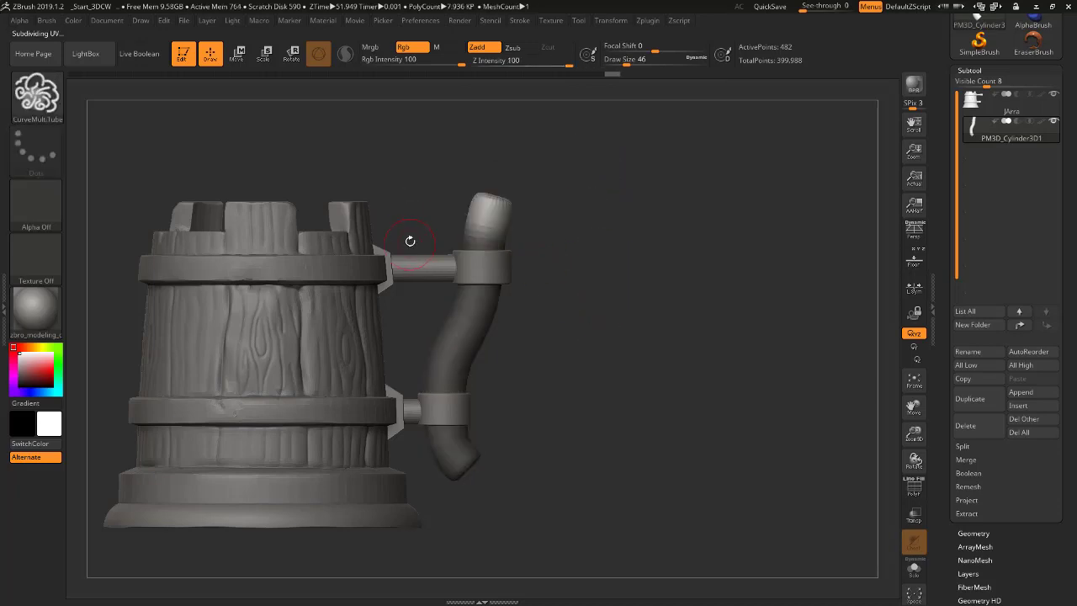
{"action": "key", "text": "w"}
{"action": "left_click", "coordinate": [490, 207]}
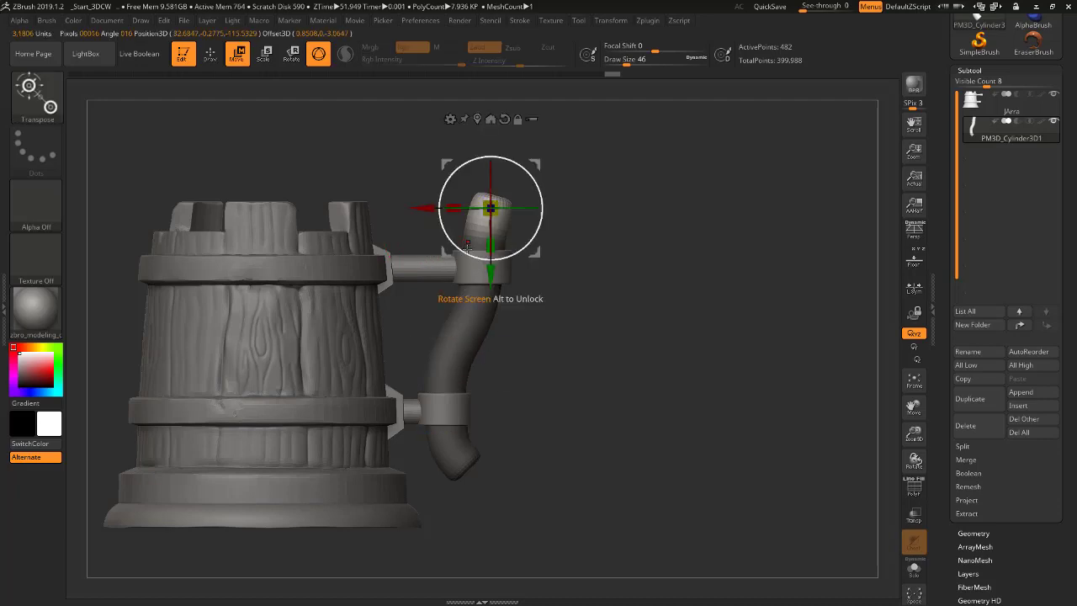
{"action": "key", "text": "ctrl+d"}
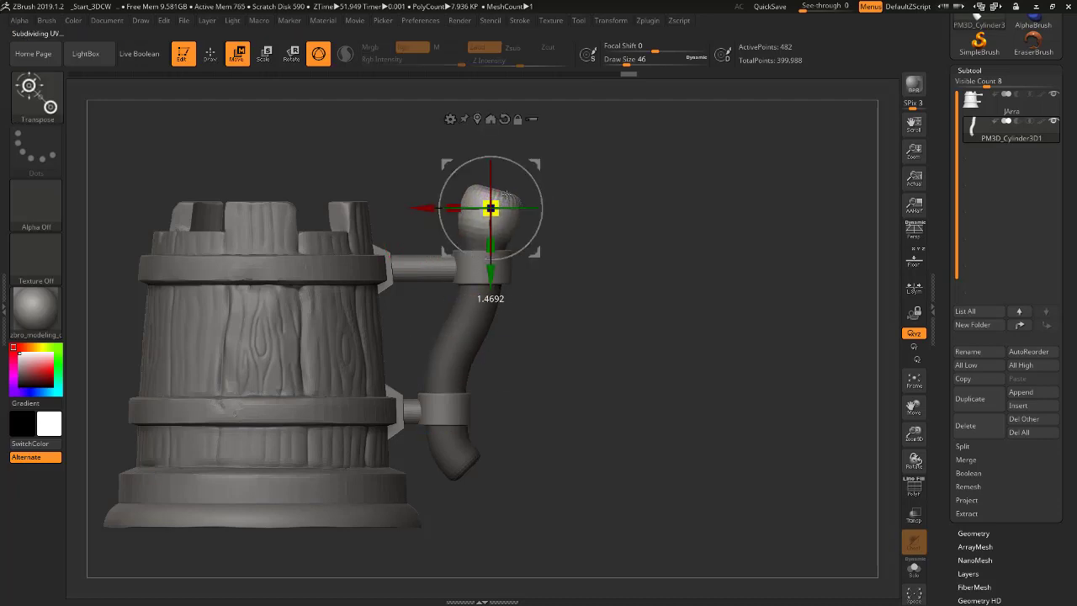
{"action": "left_click_drag", "start_coordinate": [490, 207], "coordinate": [501, 205]}
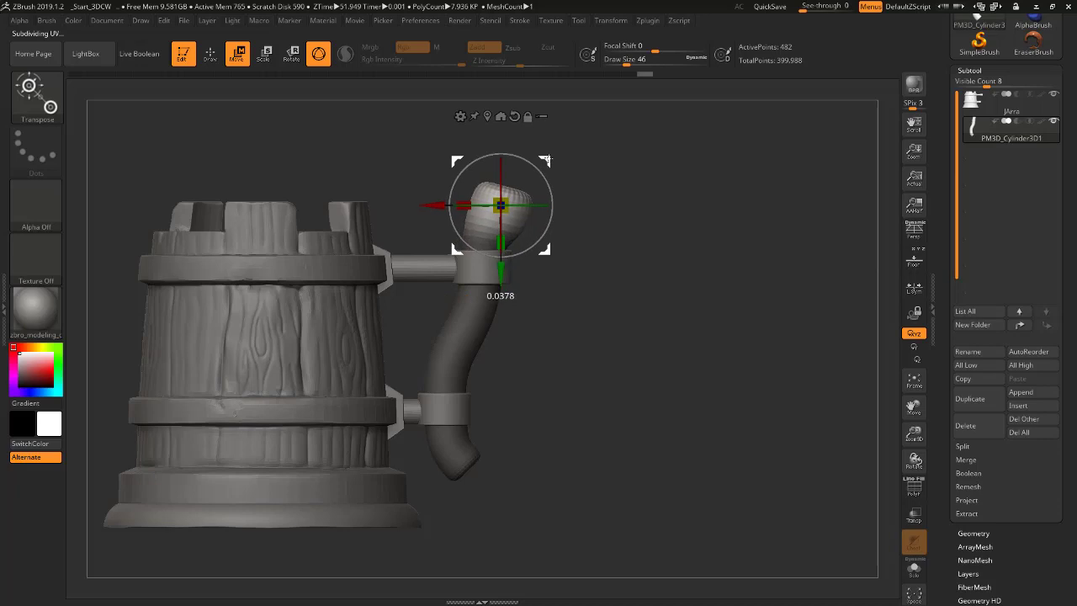
{"action": "left_click", "coordinate": [211, 51]}
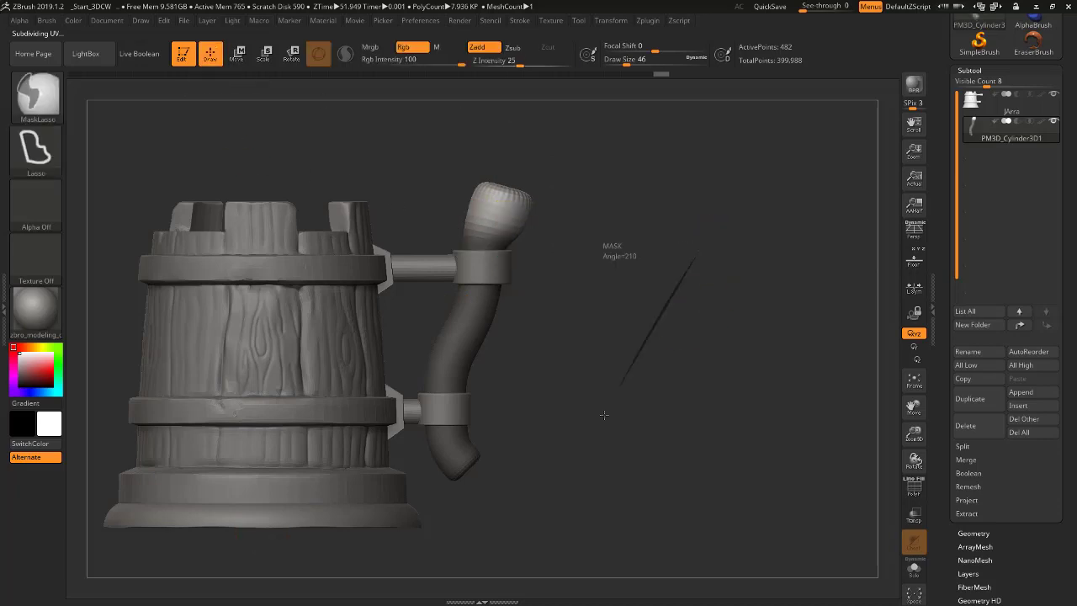
{"action": "left_click_drag", "start_coordinate": [631, 348], "coordinate": [615, 374]}
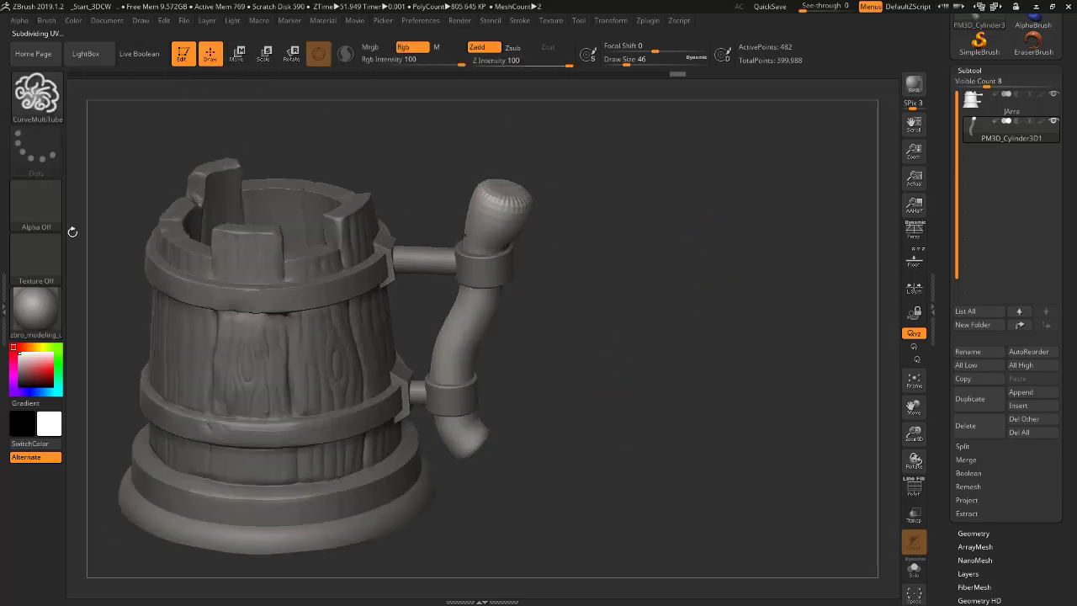
{"action": "mouse_move", "coordinate": [469, 331]}
{"action": "left_mouse_down", "text": "shift"}
{"action": "mouse_move", "coordinate": [502, 380]}
{"action": "mouse_move", "coordinate": [676, 397]}
{"action": "left_mouse_up", "text": "shift"}
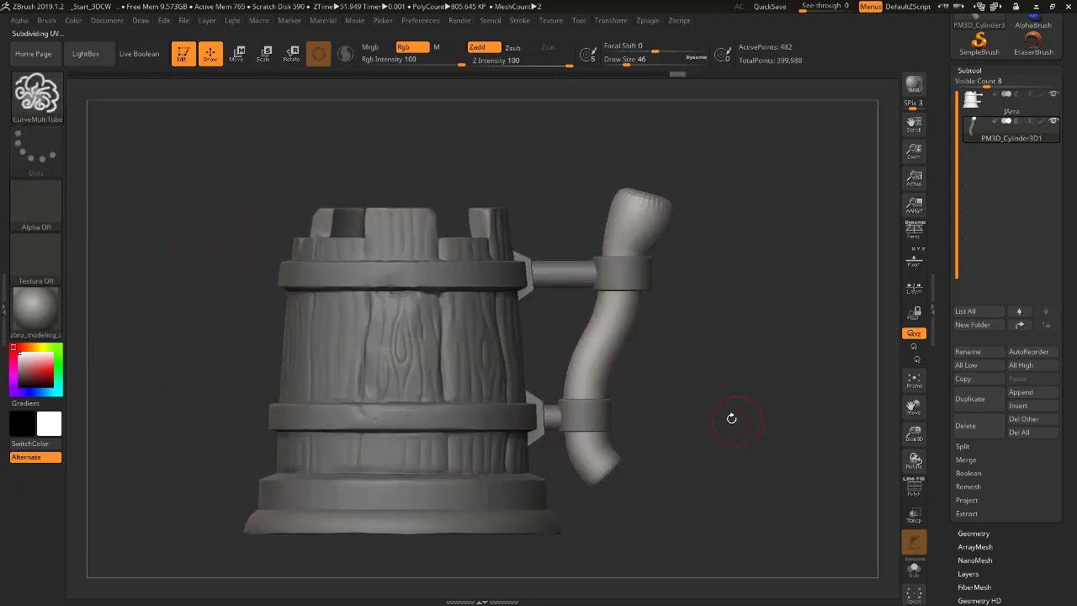
{"action": "left_click_drag", "start_coordinate": [649, 183], "coordinate": [600, 494]}
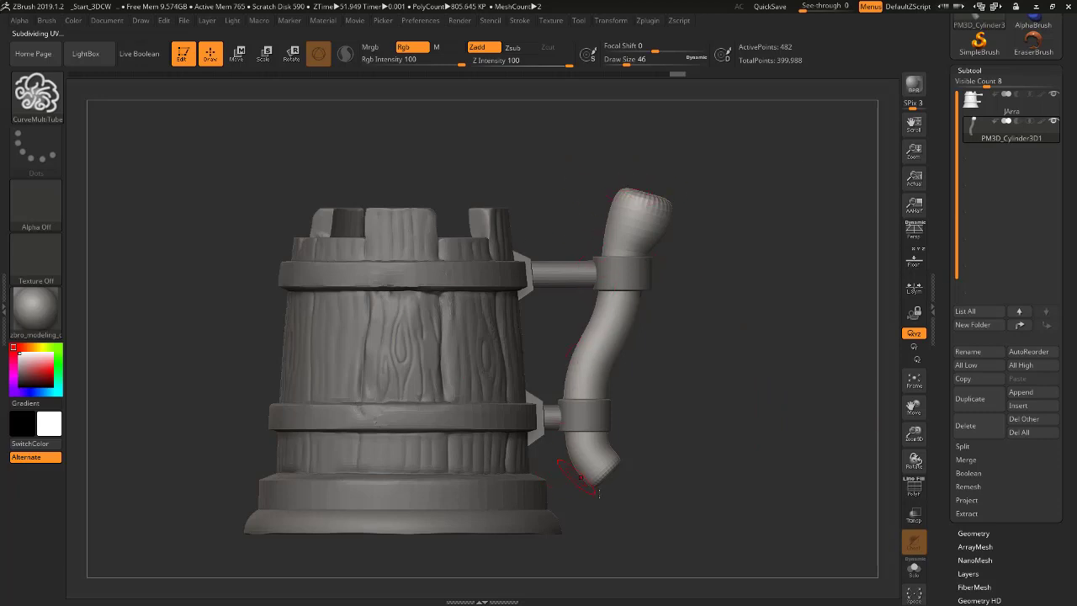